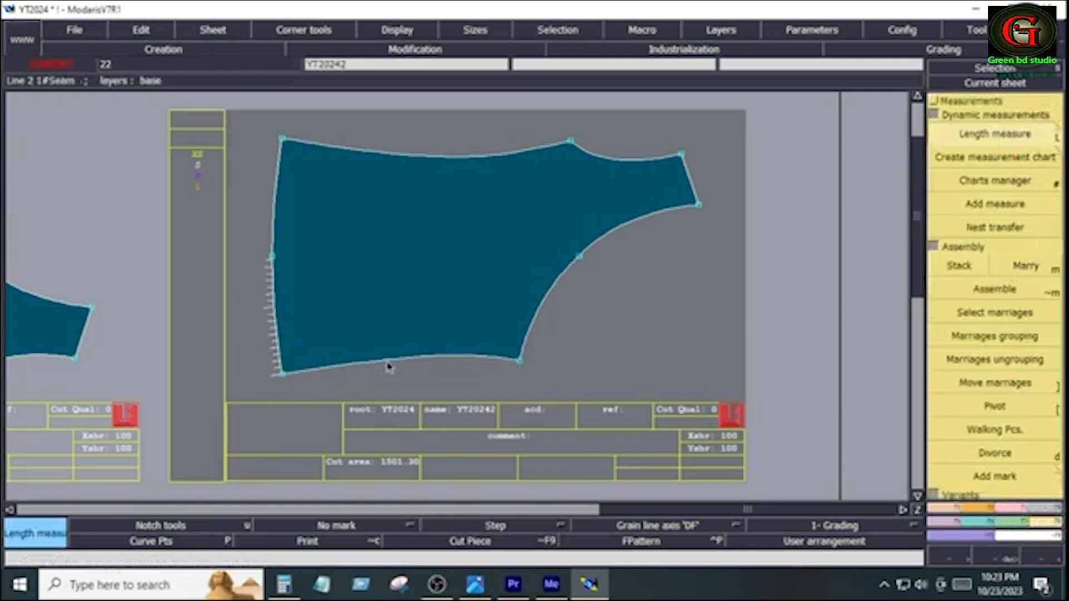
Measure the length of the lower side seam on piece YT20242 and arrange all sheets in view.
{"action": "key", "text": "space"}
{"action": "left_click", "coordinate": [517, 360]}
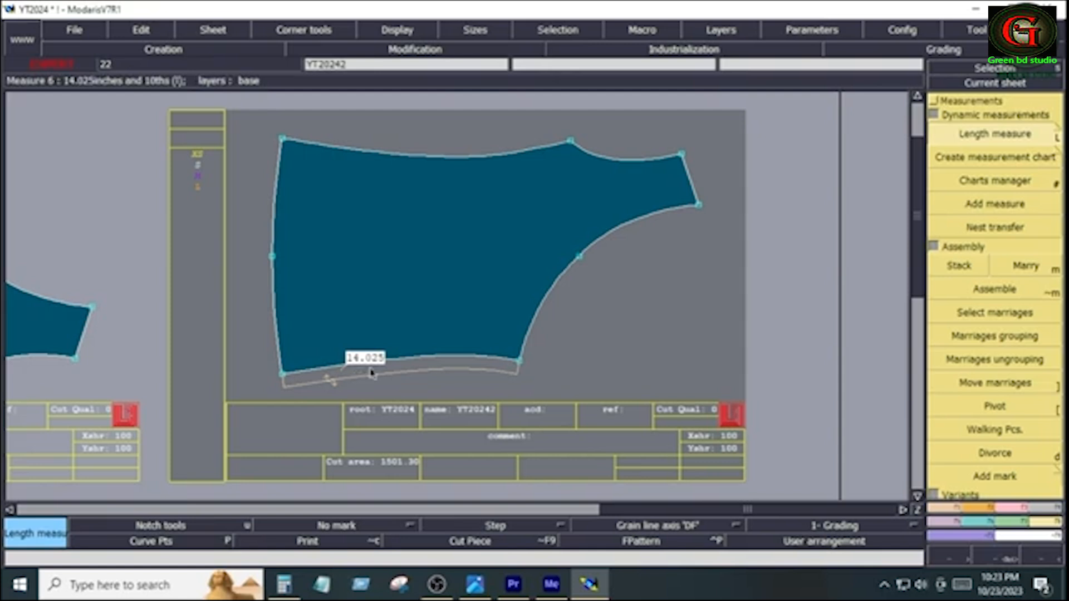
{"action": "key", "text": "j"}
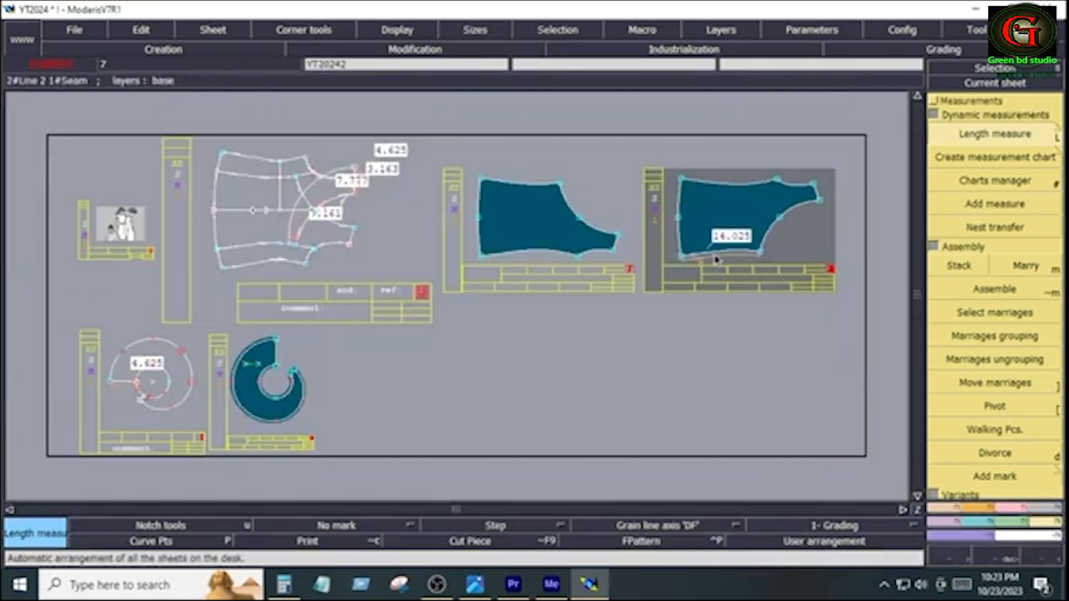
Switch to the garment spec sheet image, open Calculator and compute 6 − 4.5.
{"action": "left_click", "coordinate": [483, 589]}
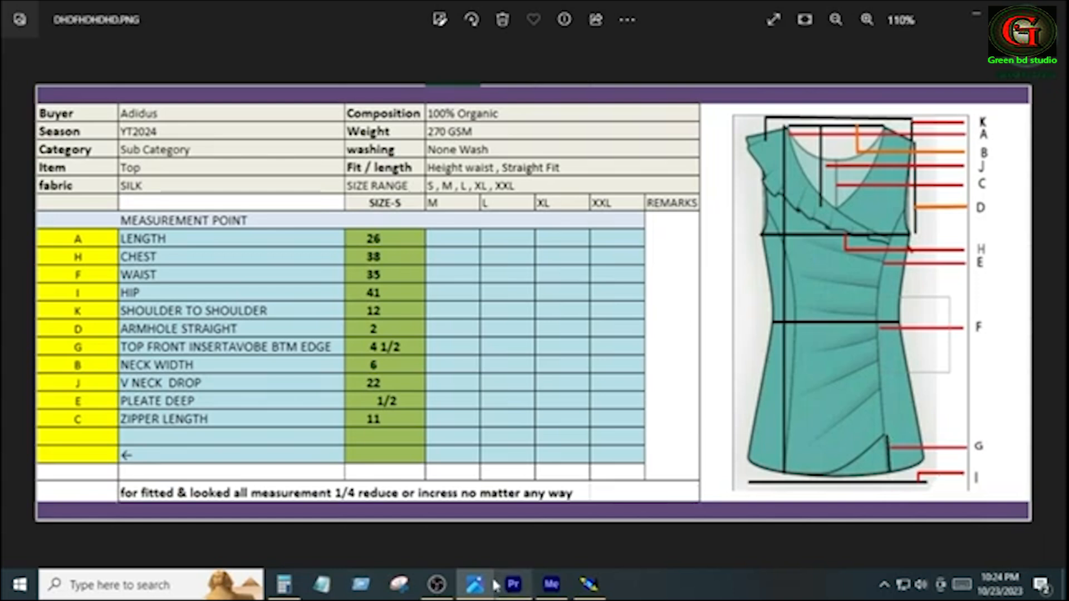
{"action": "left_click", "coordinate": [284, 584]}
{"action": "left_click", "coordinate": [797, 440]}
{"action": "left_click", "coordinate": [856, 440]}
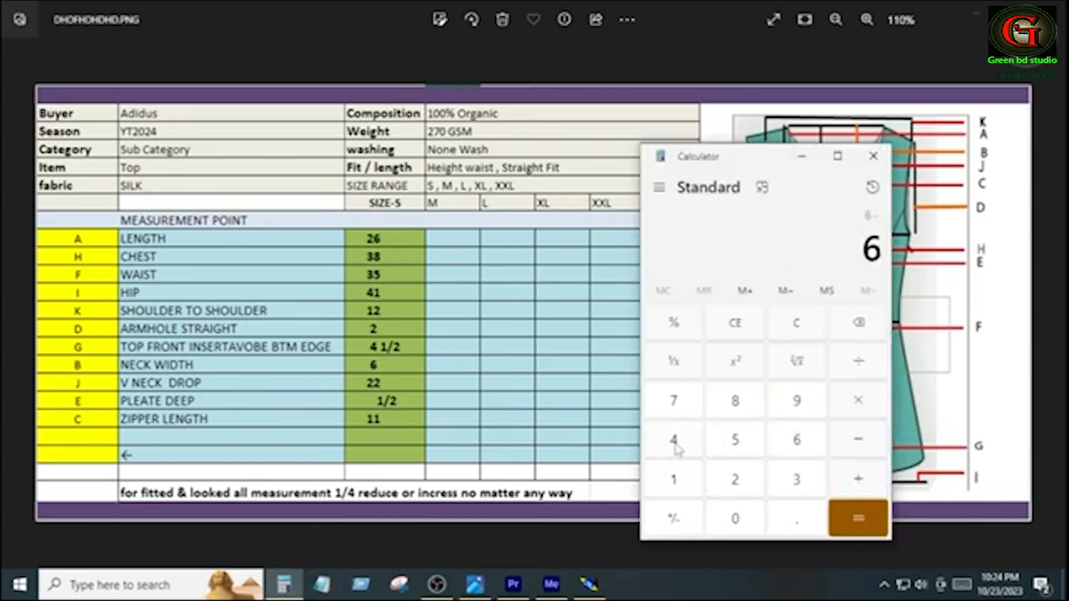
{"action": "left_click", "coordinate": [674, 440]}
{"action": "left_click", "coordinate": [797, 518]}
{"action": "left_click", "coordinate": [734, 442]}
{"action": "key", "text": "Return"}
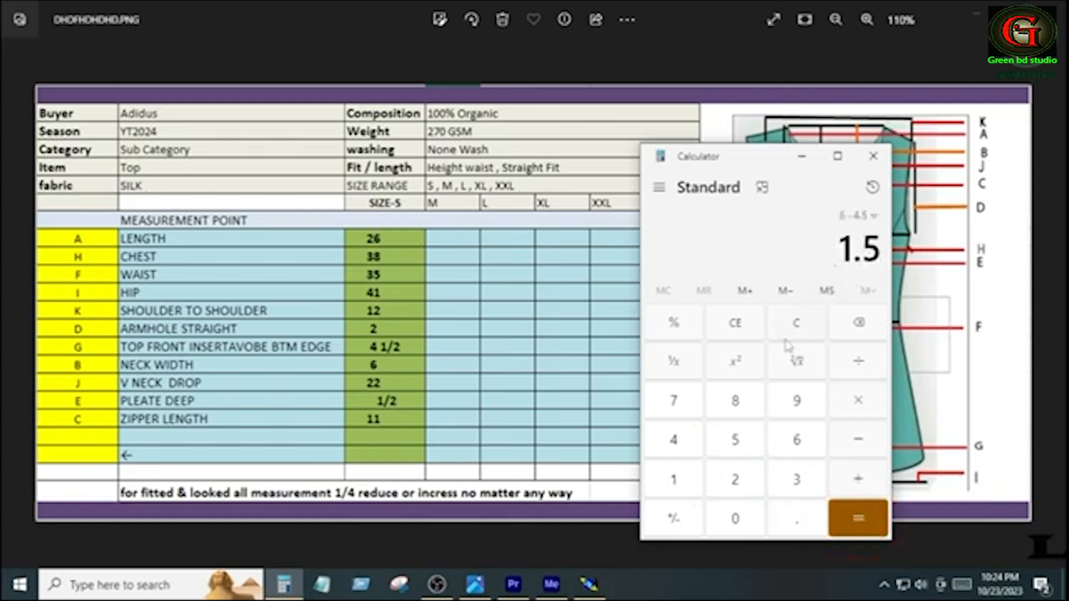
Switch back to Modaris and start a Stretch of YT20242's hem, pivoting on the upper hem corner and moving the lower one.
{"action": "left_click", "coordinate": [595, 585]}
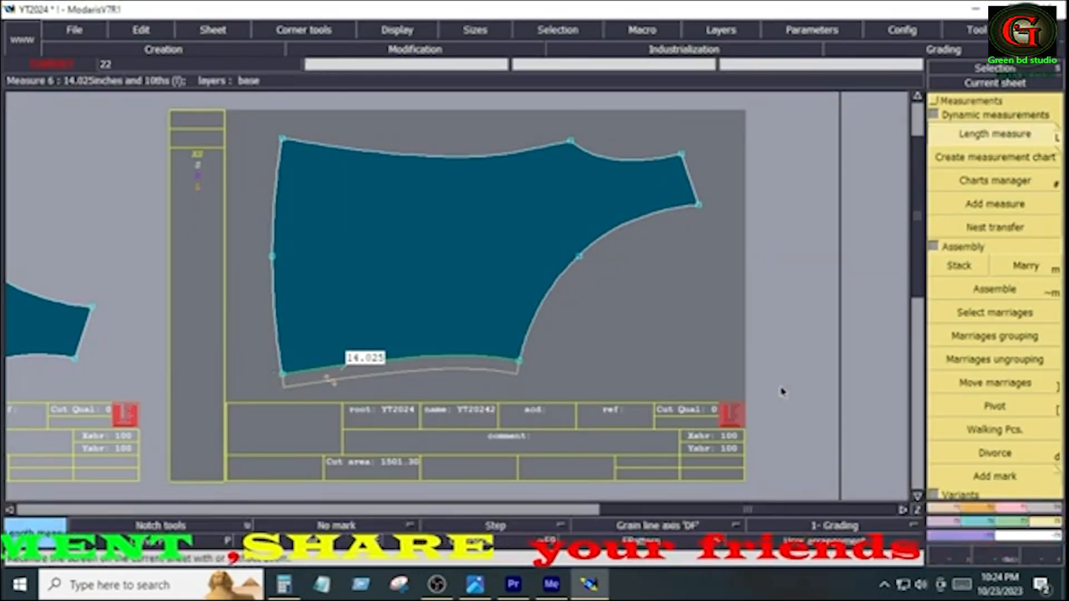
{"action": "key", "text": "ctrl+m"}
{"action": "key", "text": "shift+f"}
{"action": "key", "text": "shift+f"}
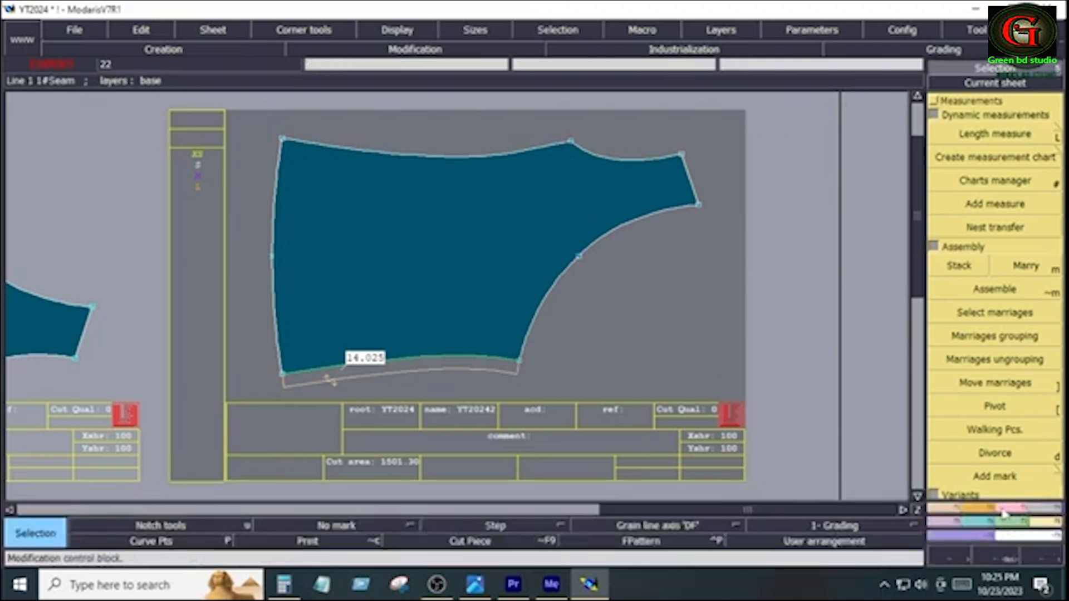
{"action": "left_click", "coordinate": [1004, 510]}
{"action": "left_click", "coordinate": [996, 170]}
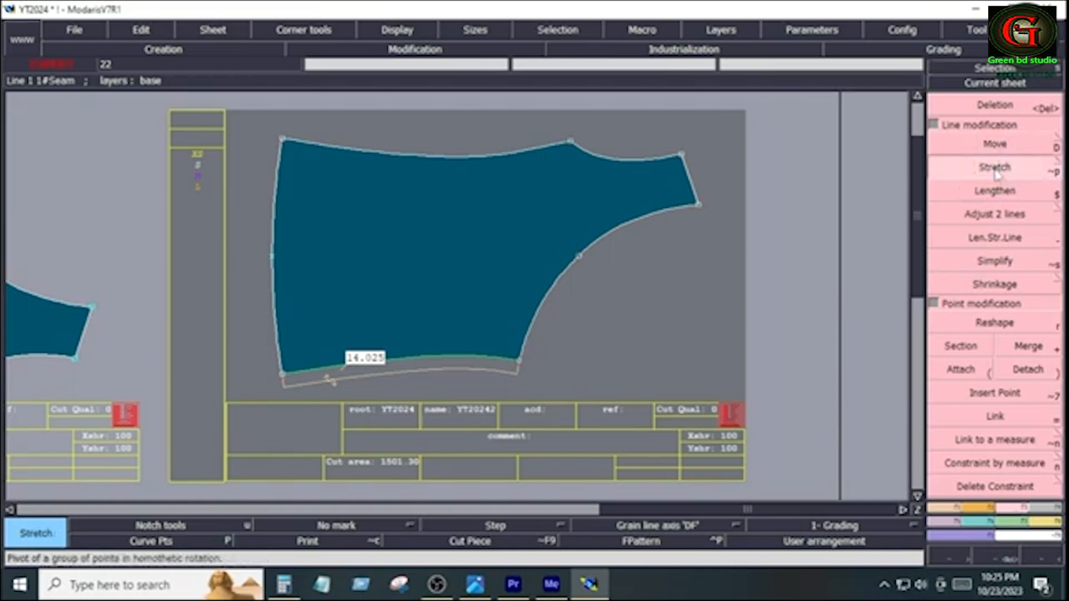
{"action": "left_click", "coordinate": [282, 139]}
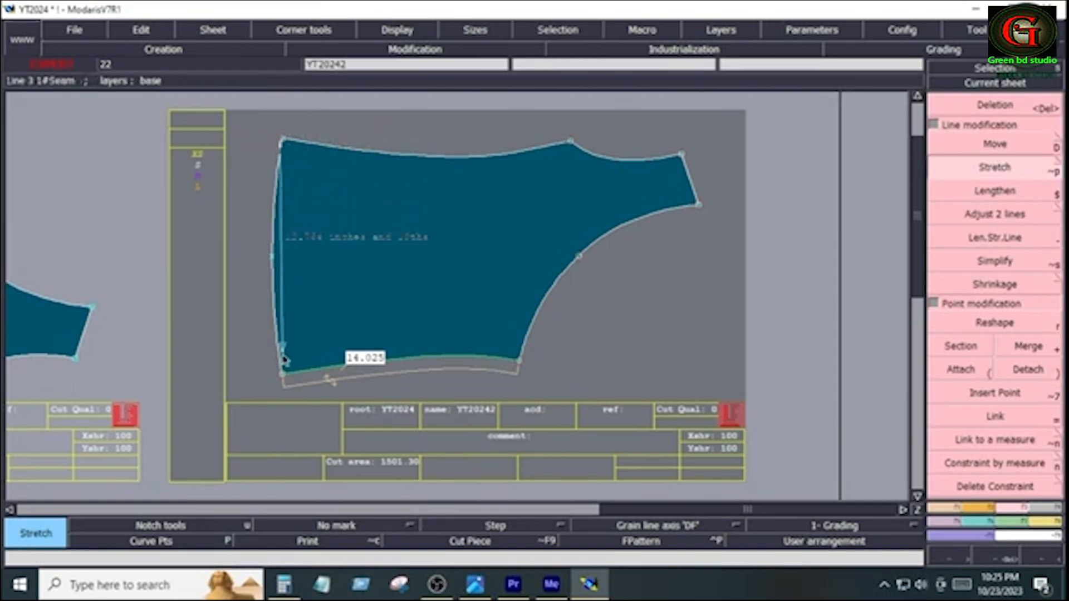
{"action": "left_click", "coordinate": [284, 376]}
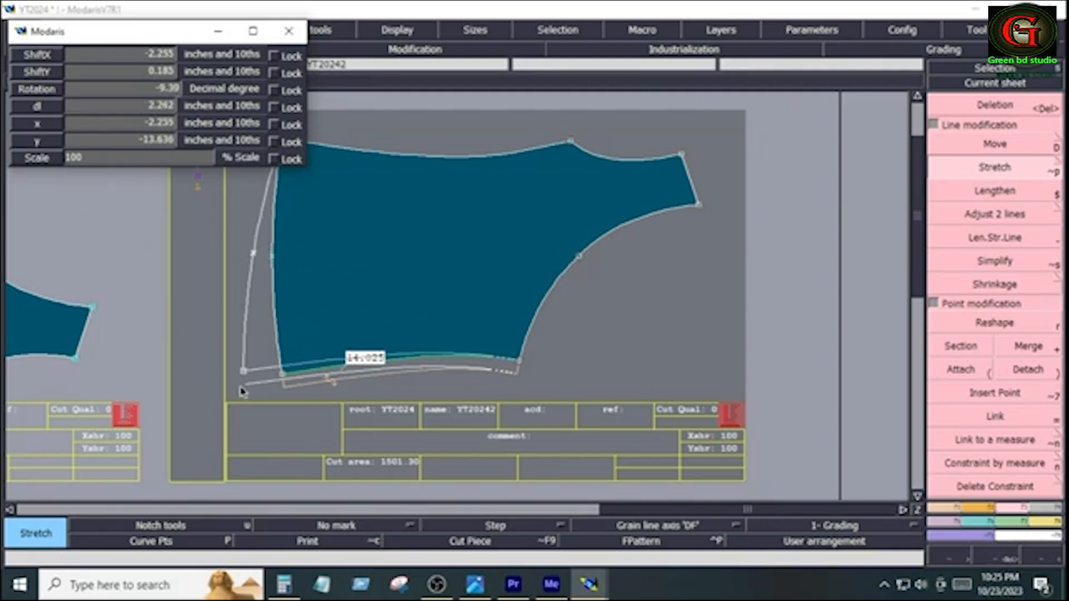
Set the stretch distance dl to 1.5 inches and apply it to the lower hem corner.
{"action": "key", "text": "Down"}
{"action": "key", "text": "Down"}
{"action": "key", "text": "Down"}
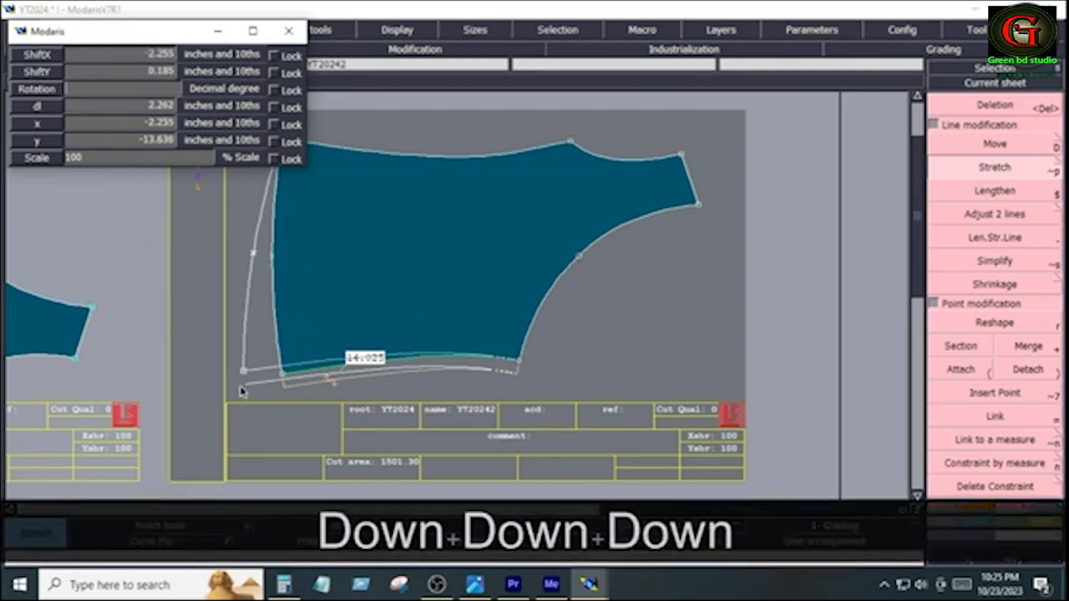
{"action": "key", "text": "Down"}
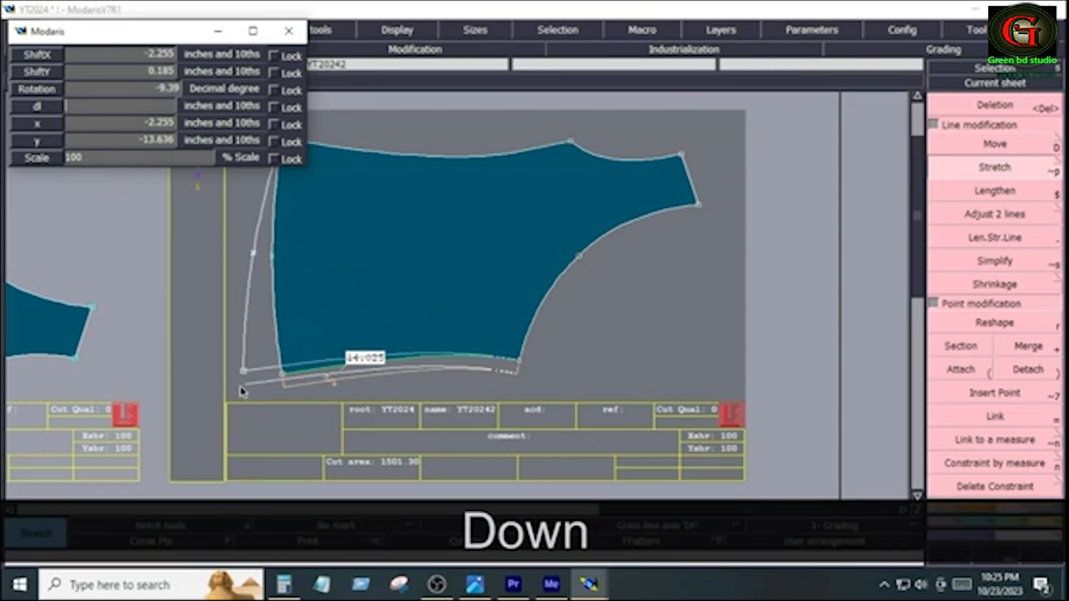
{"action": "type", "text": "1.5"}
{"action": "key", "text": "Down"}
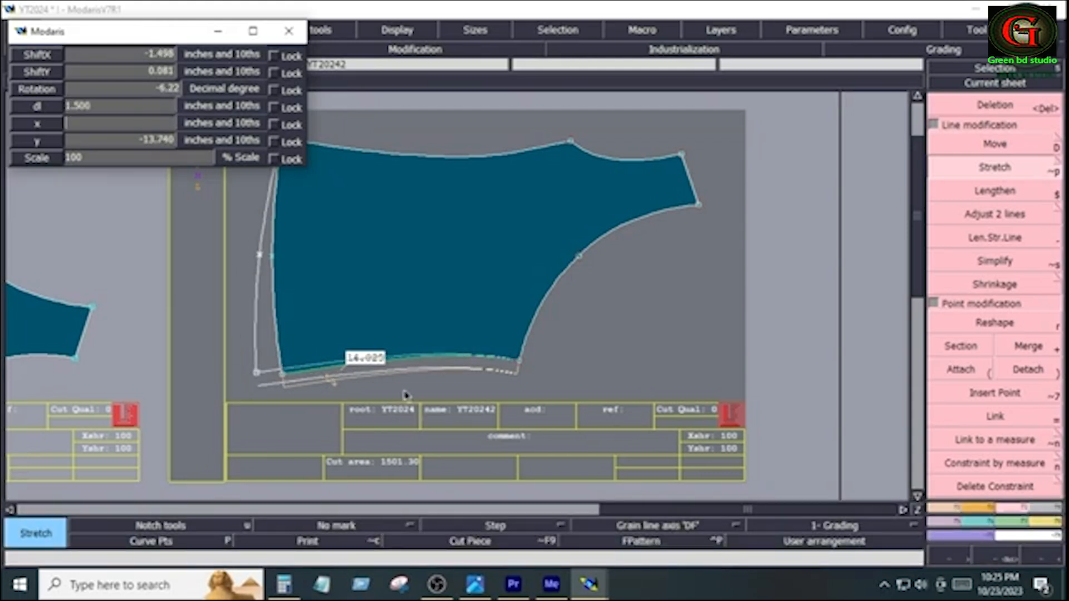
{"action": "left_click", "coordinate": [405, 391]}
Compare the stretched hem with its original outline and measure the distance between the old and new lower corners.
{"action": "key", "text": "ctrl"}
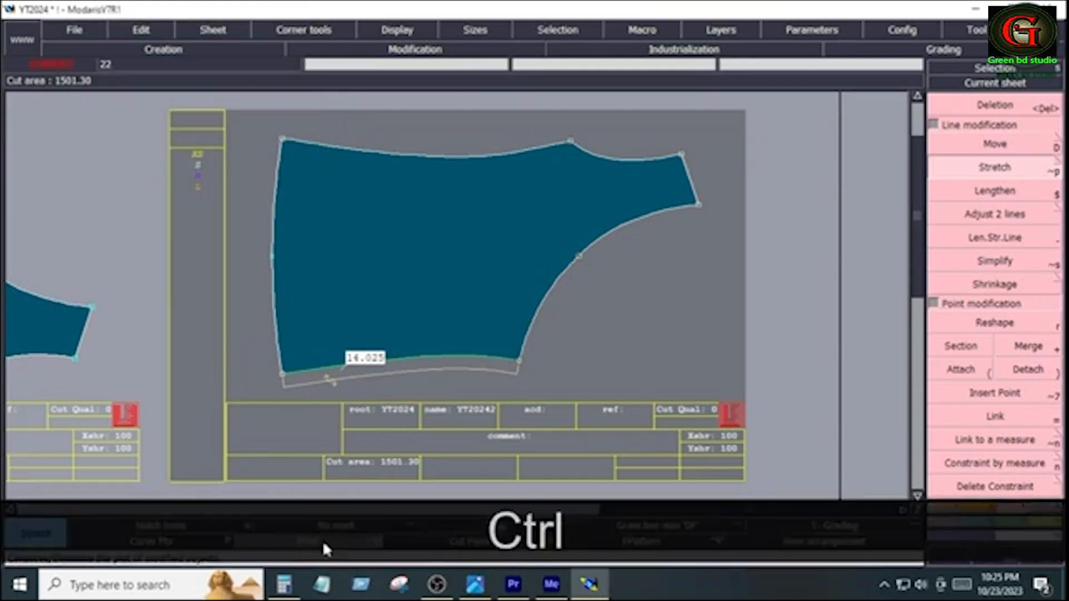
{"action": "key", "text": "ctrl+w"}
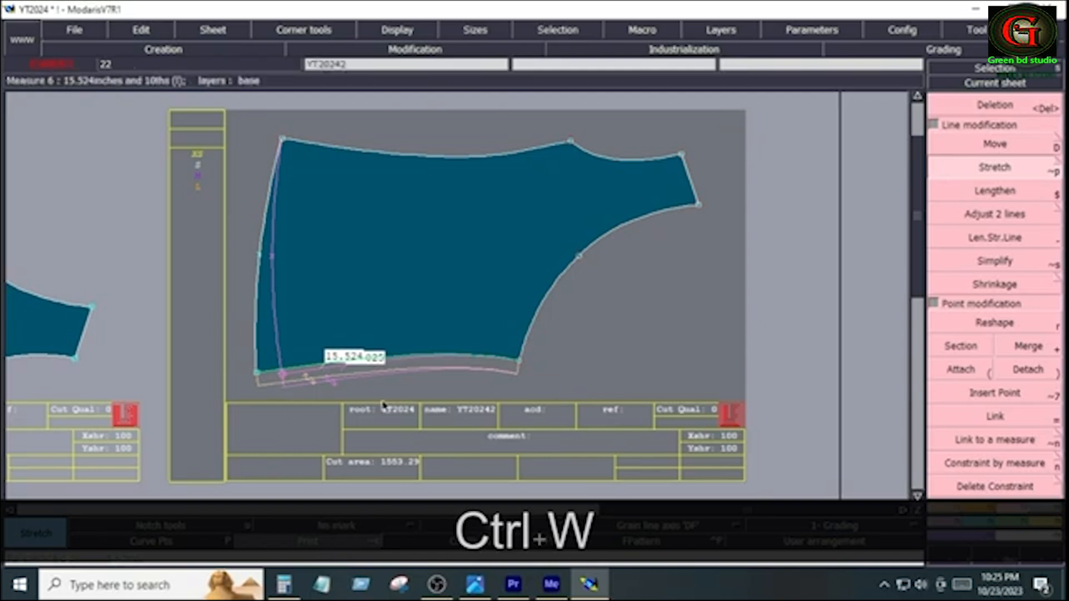
{"action": "key", "text": "l"}
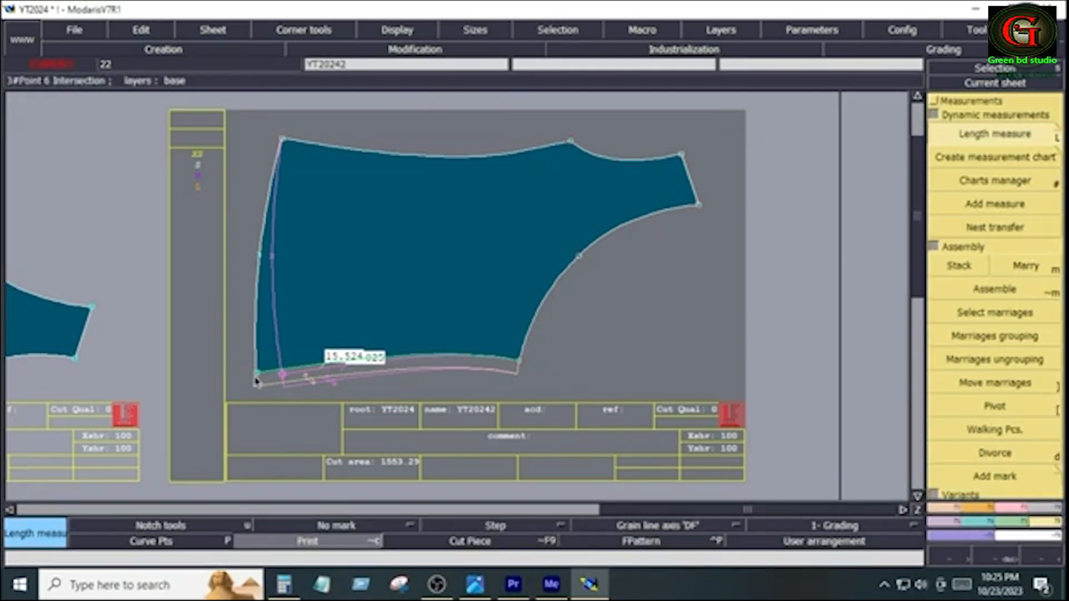
{"action": "key", "text": "space"}
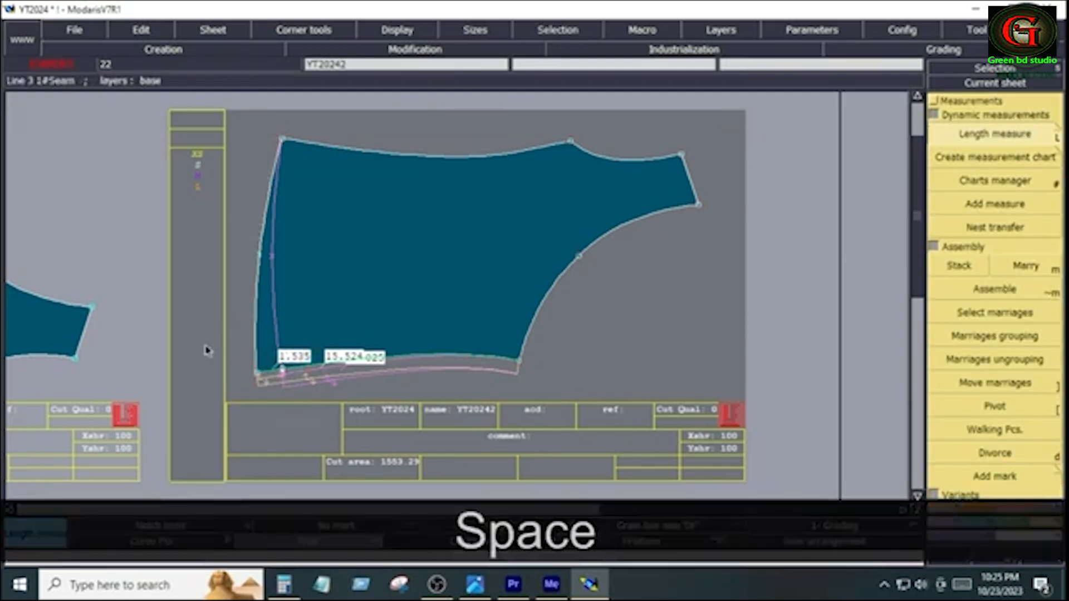
{"action": "key", "text": "space"}
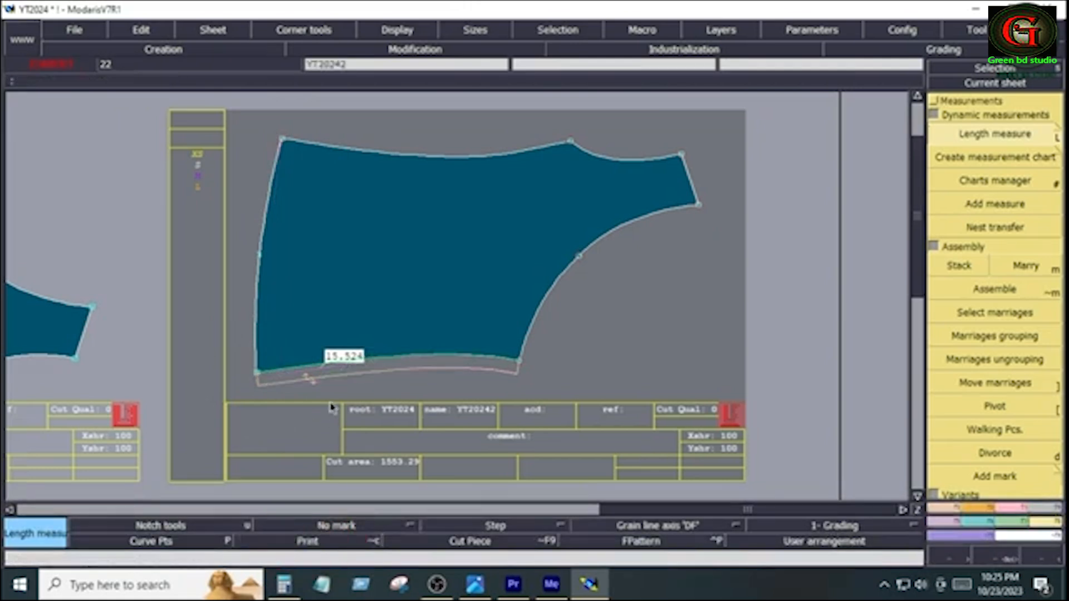
{"action": "left_click", "coordinate": [480, 313]}
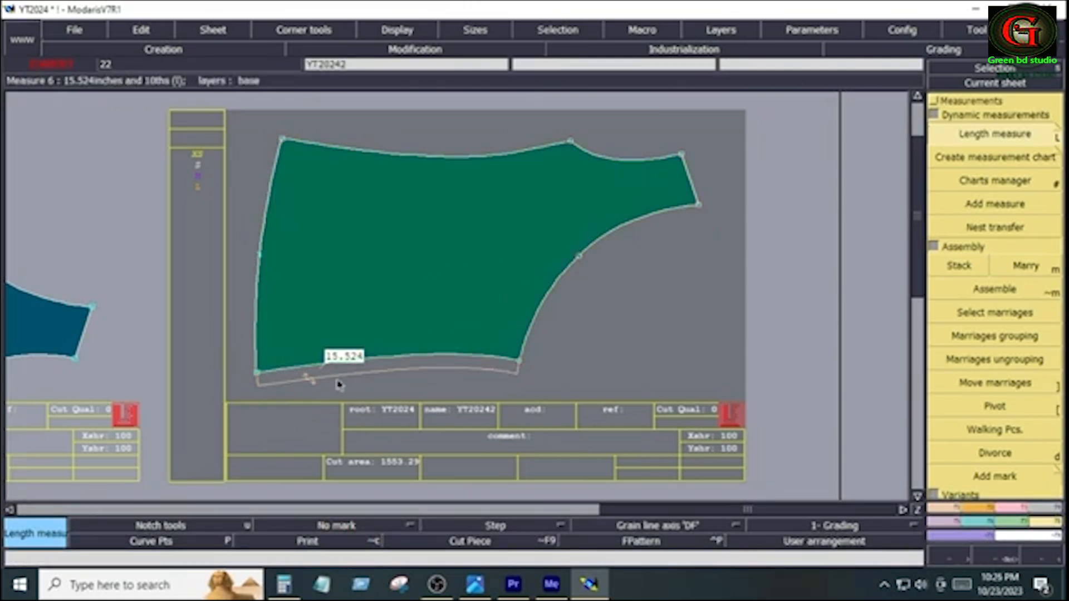
Check the garment sketch in the spec sheet, and divide YT20242's lower side seam from end to end into 7 parts with Sequence division.
{"action": "left_click", "coordinate": [474, 586]}
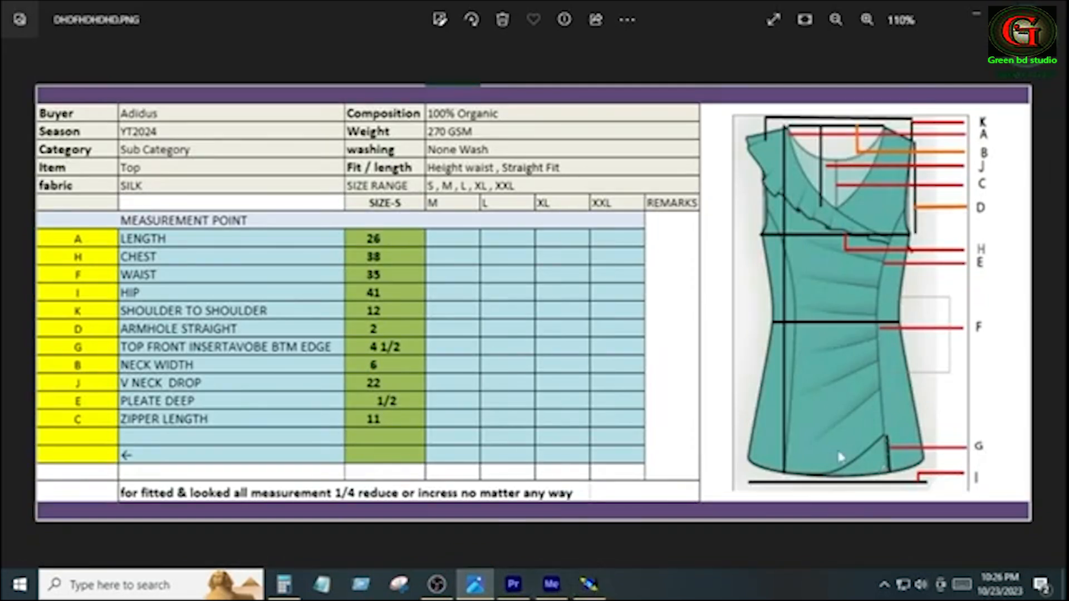
{"action": "key", "text": "Return"}
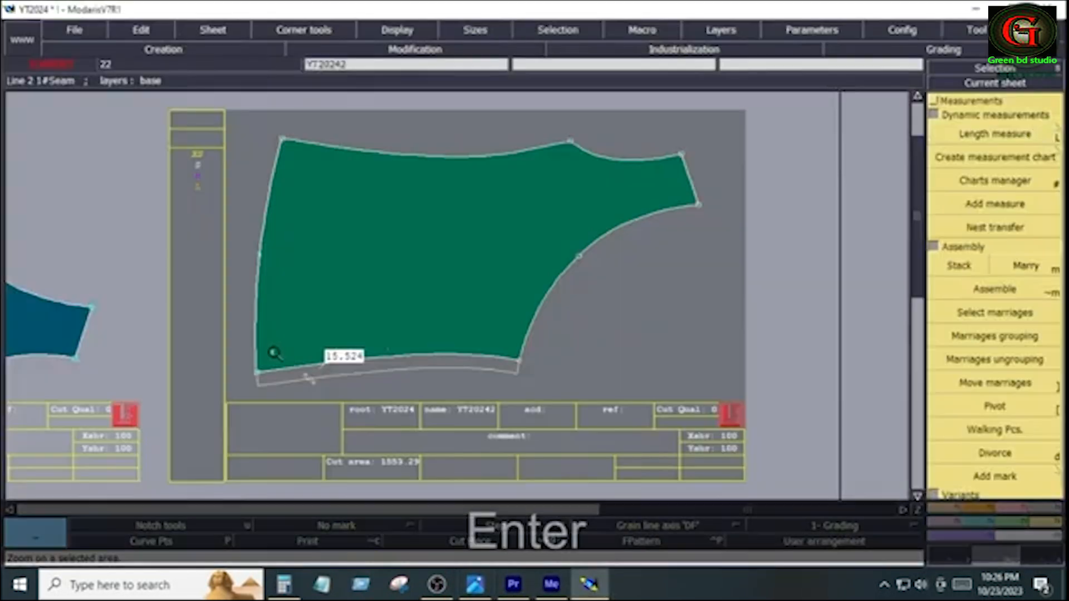
{"action": "left_click_drag", "start_coordinate": [211, 332], "coordinate": [541, 395]}
{"action": "left_click", "coordinate": [950, 507]}
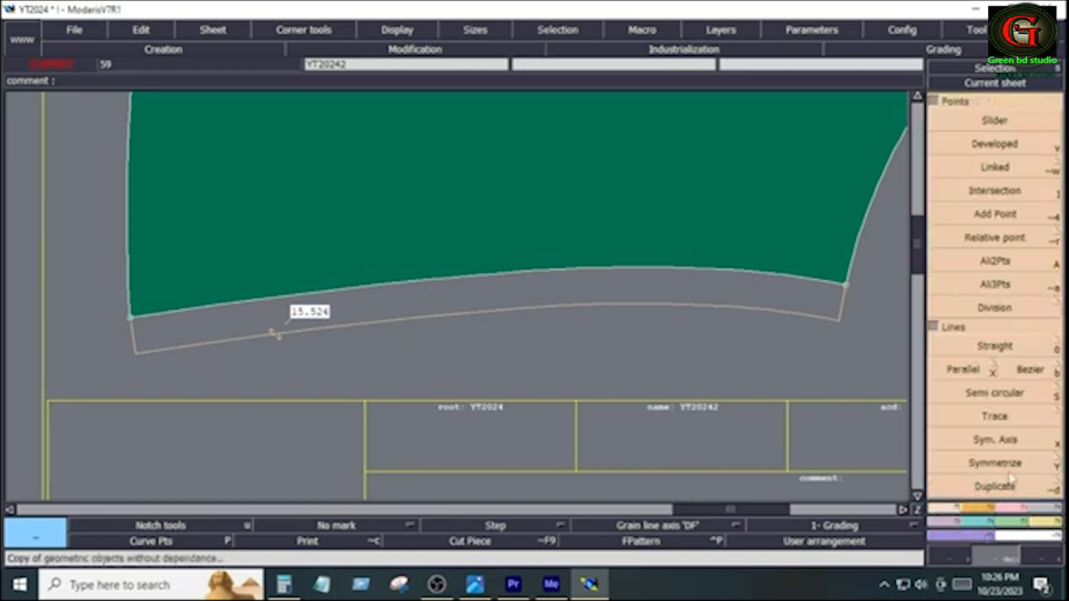
{"action": "left_click", "coordinate": [933, 101]}
{"action": "left_click", "coordinate": [995, 404]}
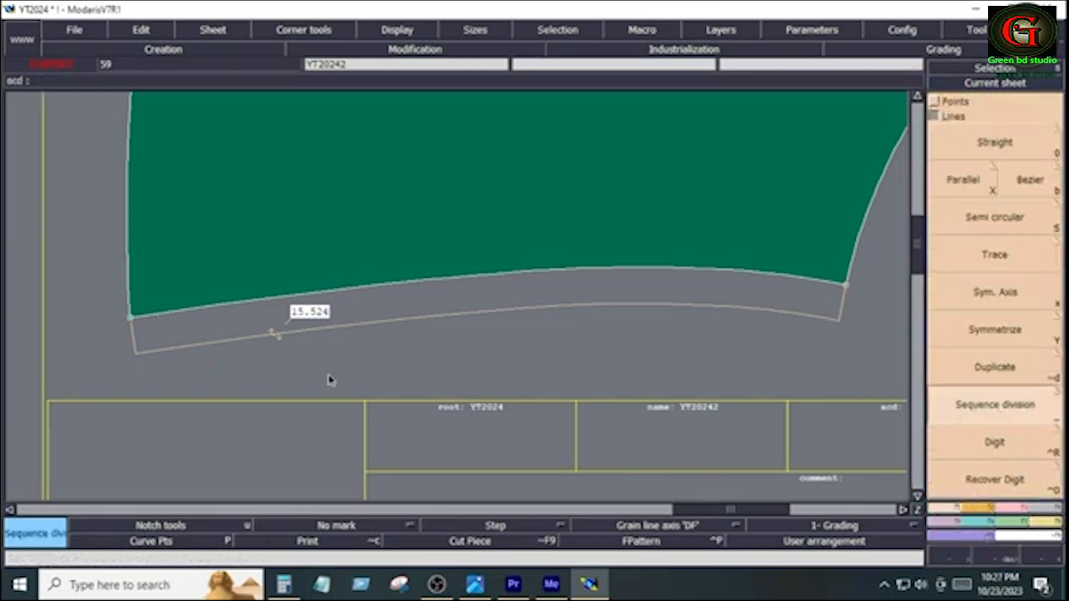
{"action": "left_click", "coordinate": [130, 320]}
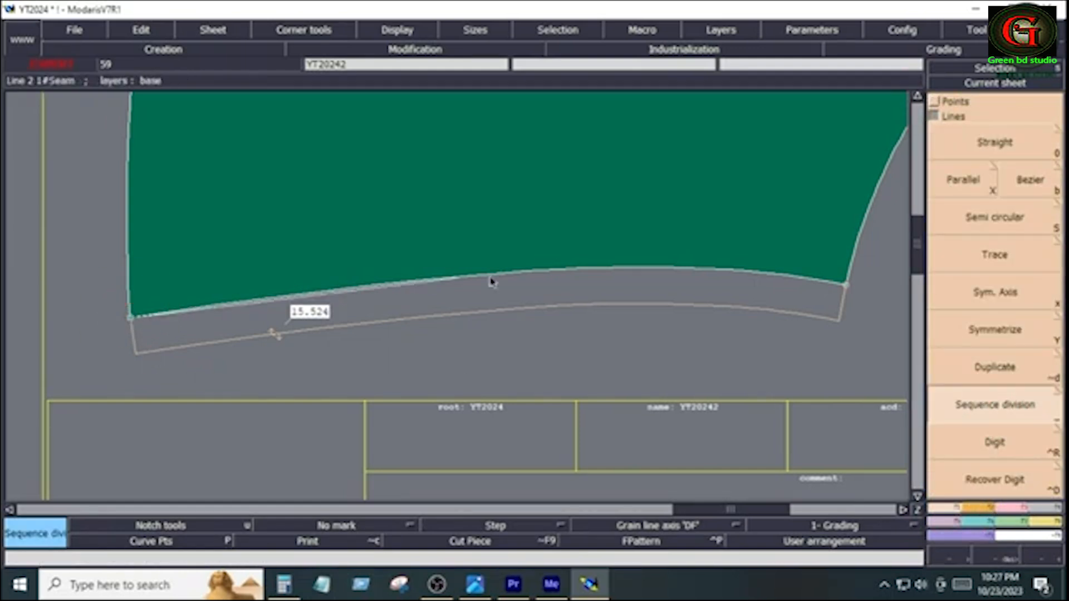
{"action": "left_click", "coordinate": [846, 288]}
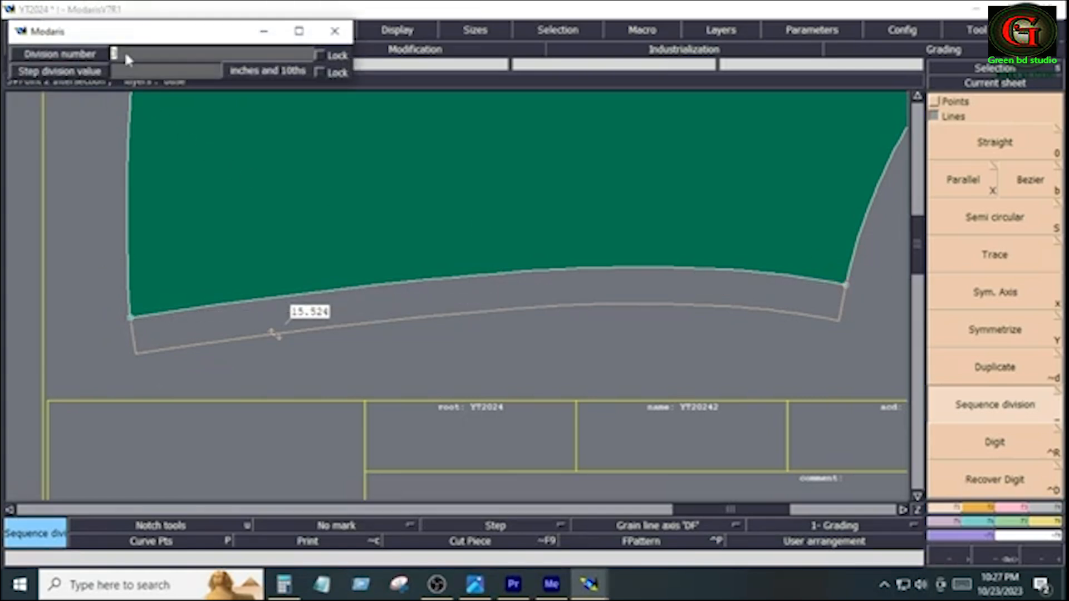
{"action": "type", "text": "7"}
{"action": "key", "text": "Return"}
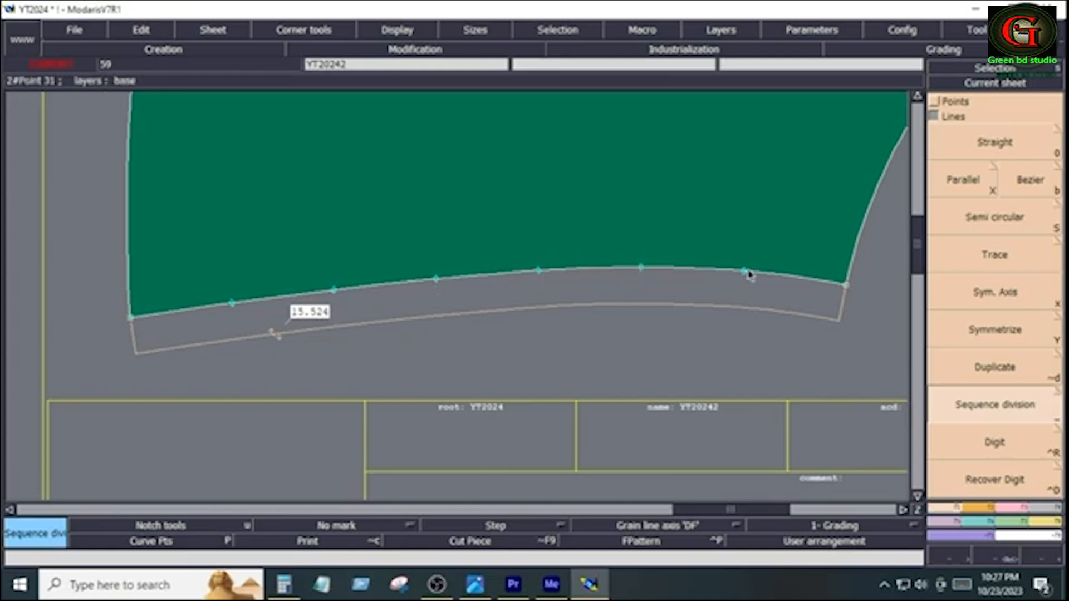
Insert the six division points into the lower side seam line with Insert Point.
{"action": "key", "text": "F4"}
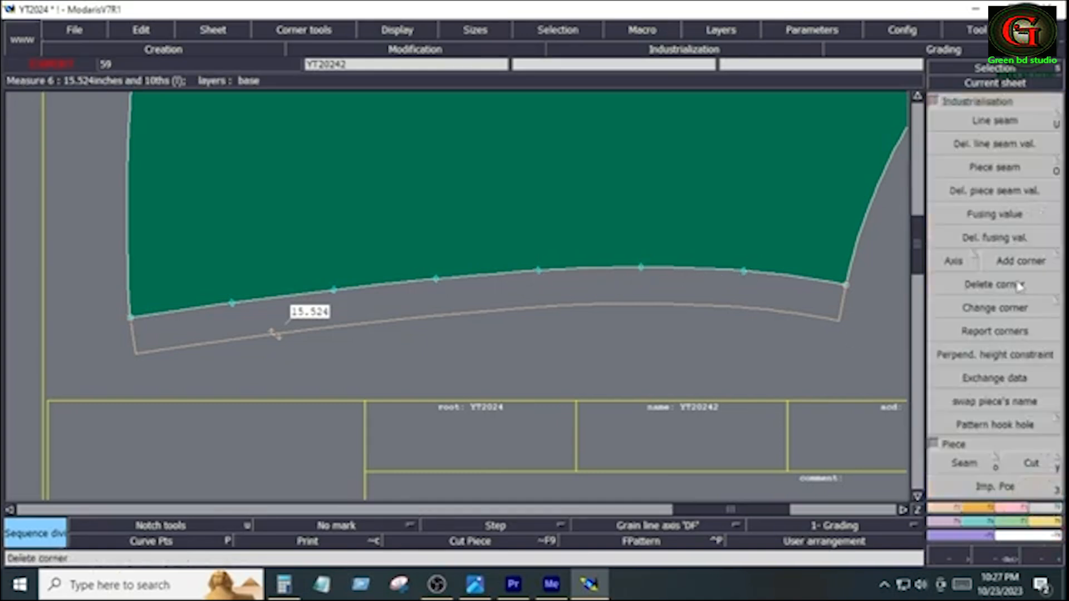
{"action": "key", "text": "F3"}
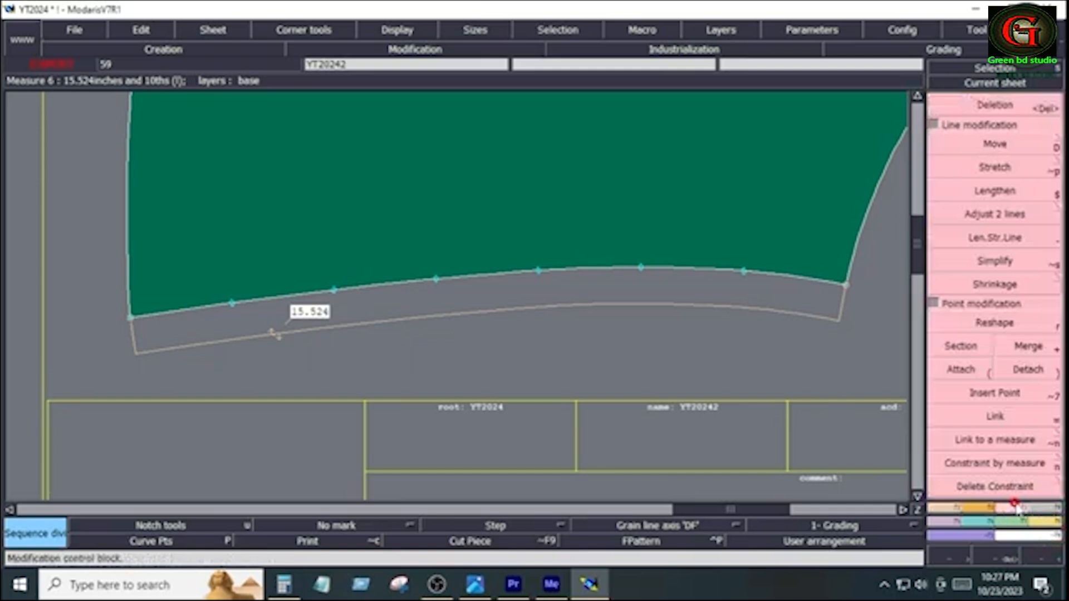
{"action": "left_click", "coordinate": [996, 394]}
{"action": "left_click", "coordinate": [437, 279]}
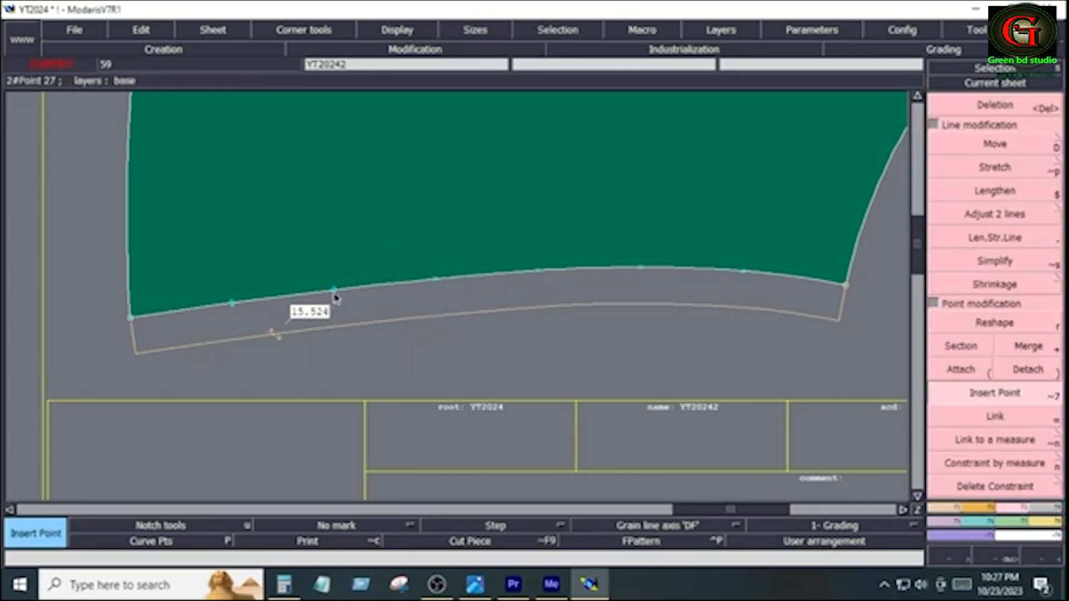
{"action": "left_click", "coordinate": [334, 290]}
{"action": "left_click", "coordinate": [233, 303]}
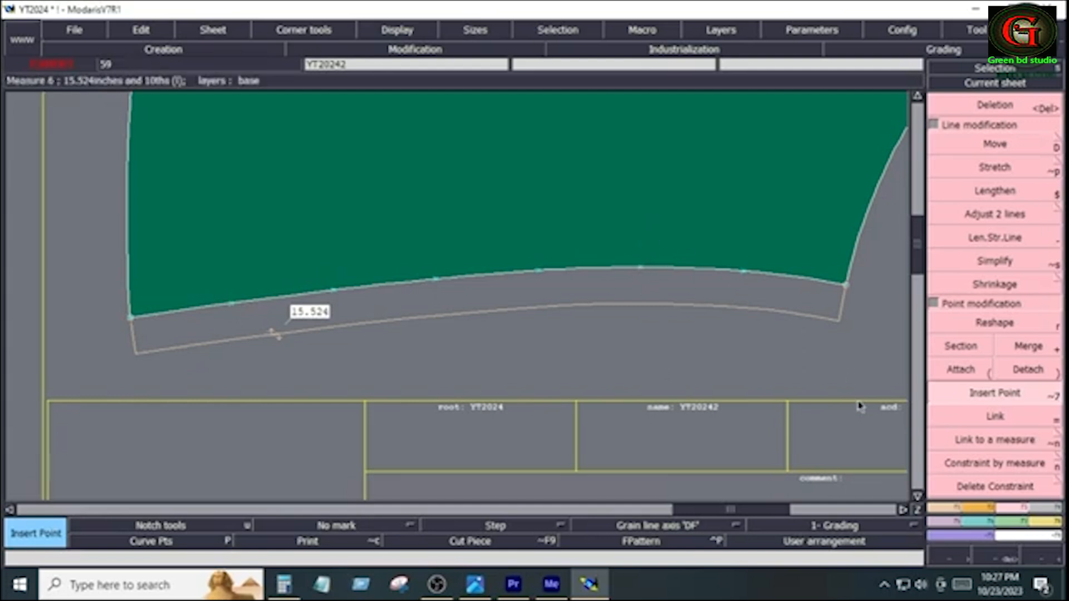
Add a Developed point at a curve length of -0.5 inches from each of the six division points along the side seam.
{"action": "left_click", "coordinate": [941, 507]}
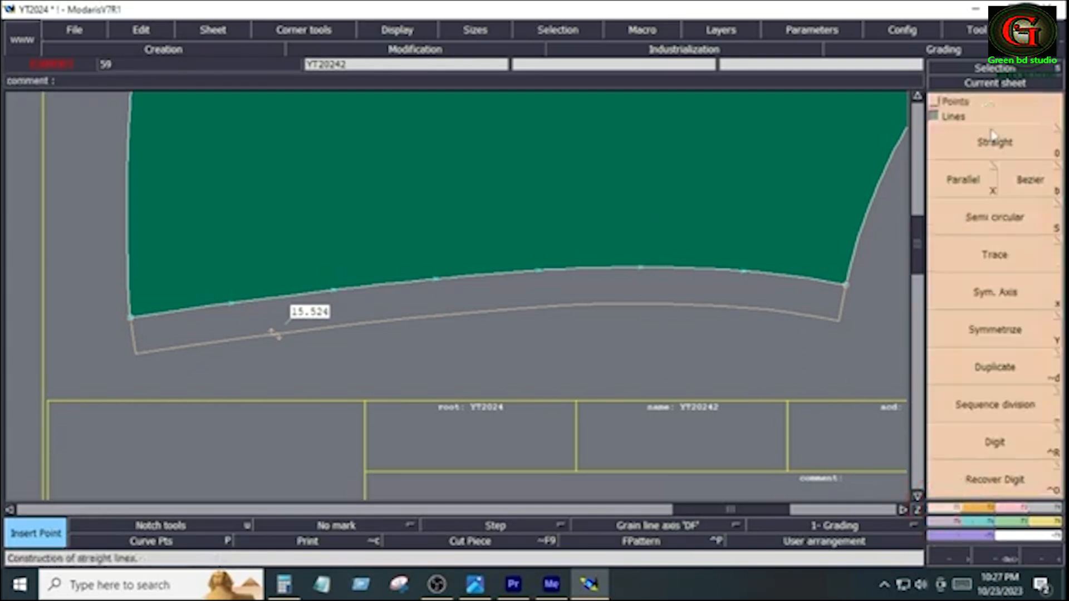
{"action": "left_click", "coordinate": [936, 103]}
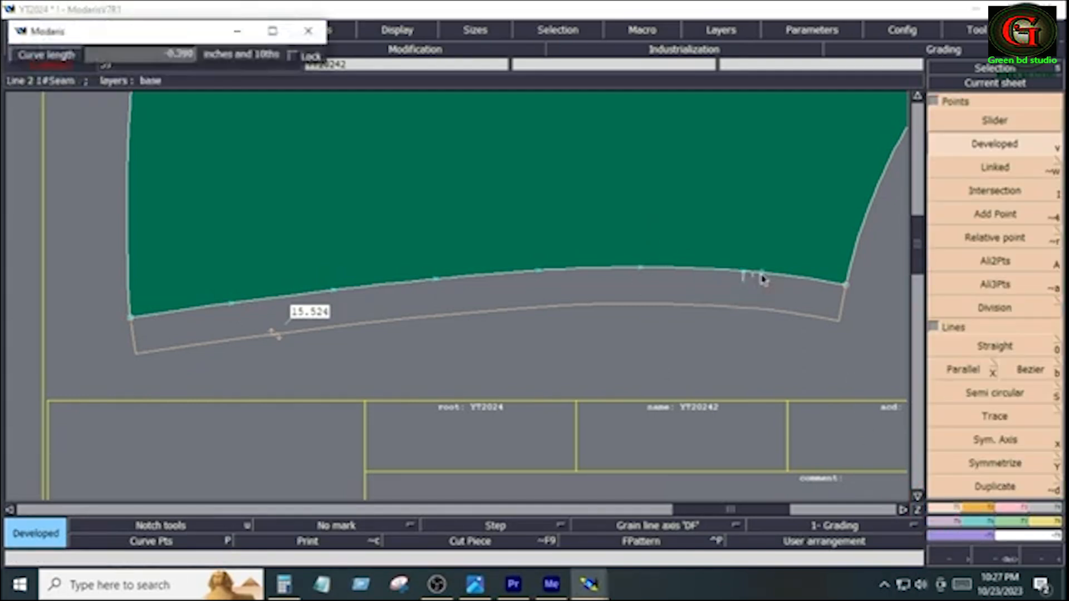
{"action": "key", "text": "Down"}
{"action": "type", "text": "-.5"}
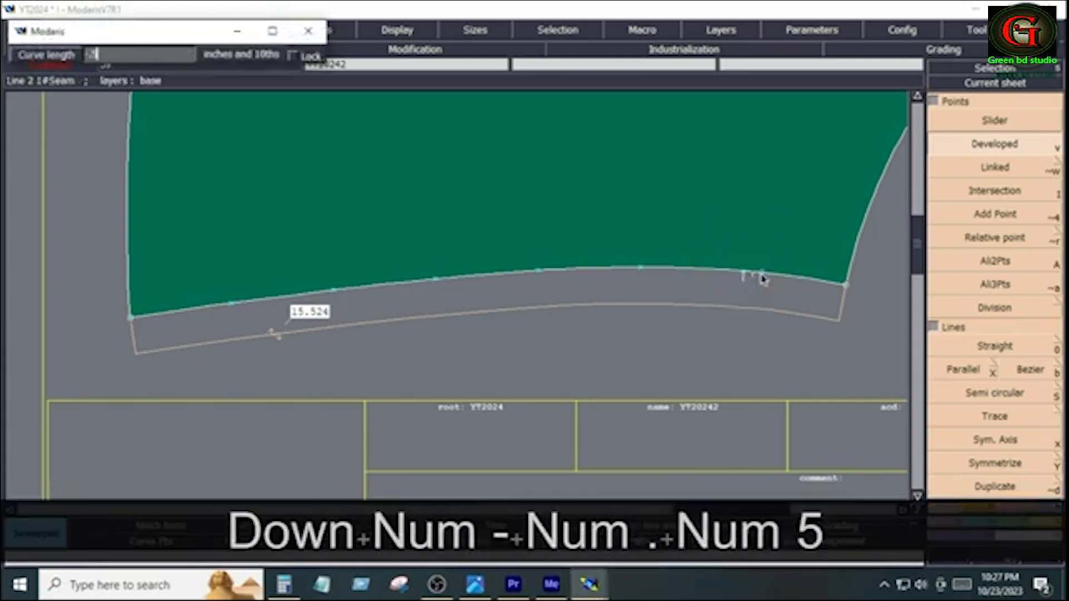
{"action": "key", "text": "Return"}
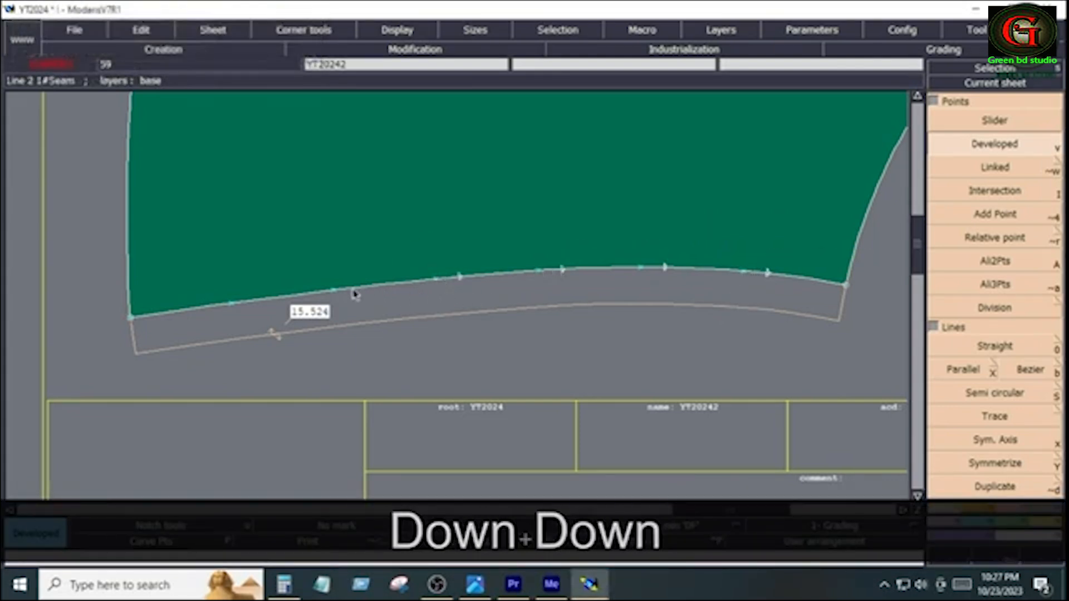
{"action": "left_click", "coordinate": [231, 303]}
{"action": "key", "text": "Down"}
{"action": "key", "text": "Down"}
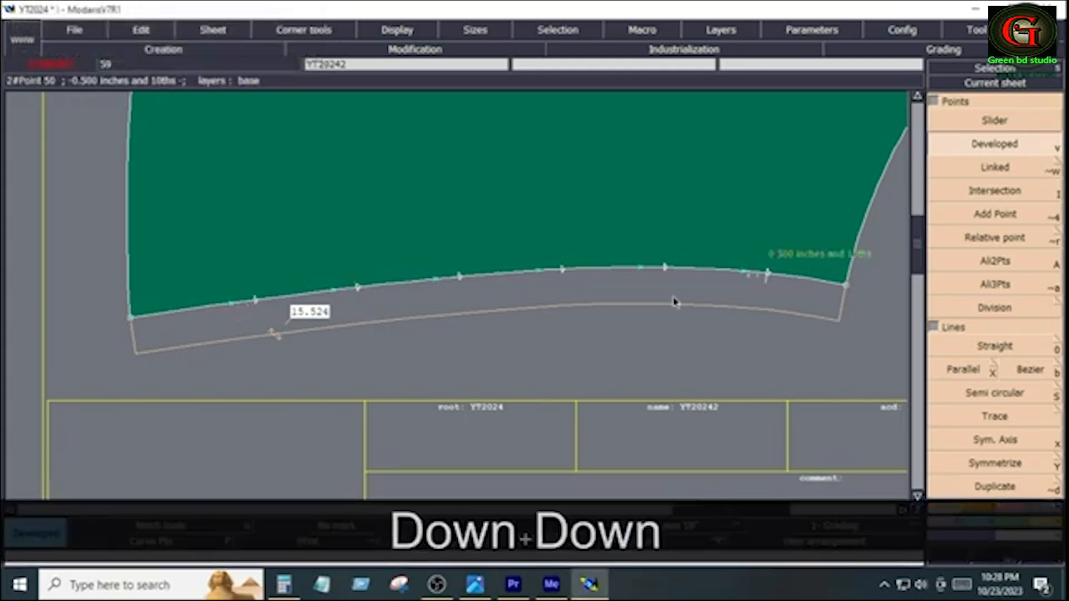
Place the last -0.500 inch developed point, and insert all six developed points into the lower side seam line with Insert Point.
{"action": "left_click", "coordinate": [232, 304]}
{"action": "key", "text": "Down"}
{"action": "left_click", "coordinate": [998, 387]}
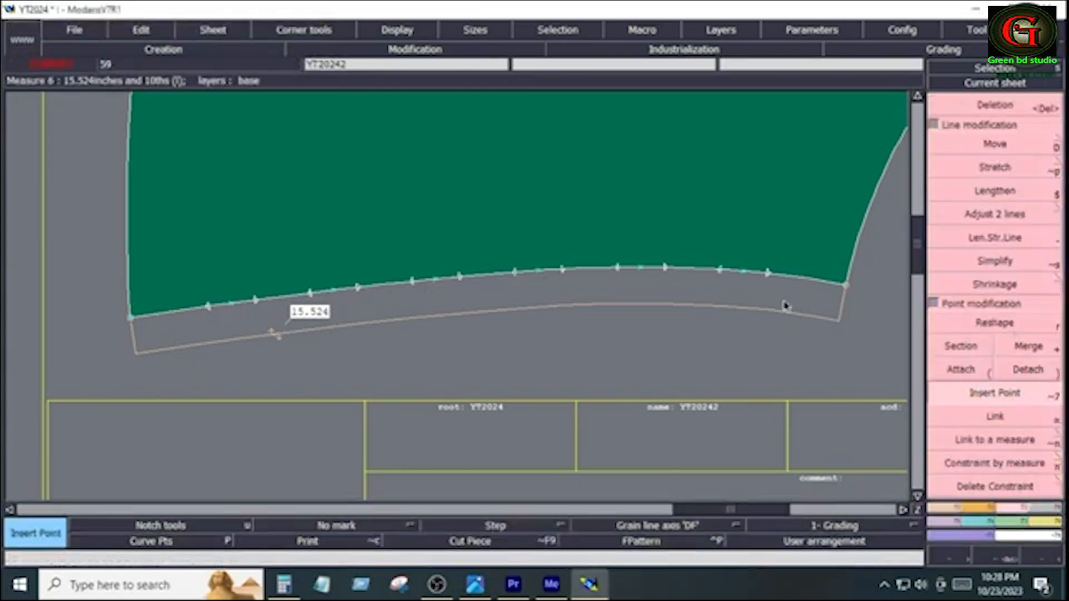
{"action": "left_click", "coordinate": [767, 272]}
{"action": "left_click", "coordinate": [724, 272]}
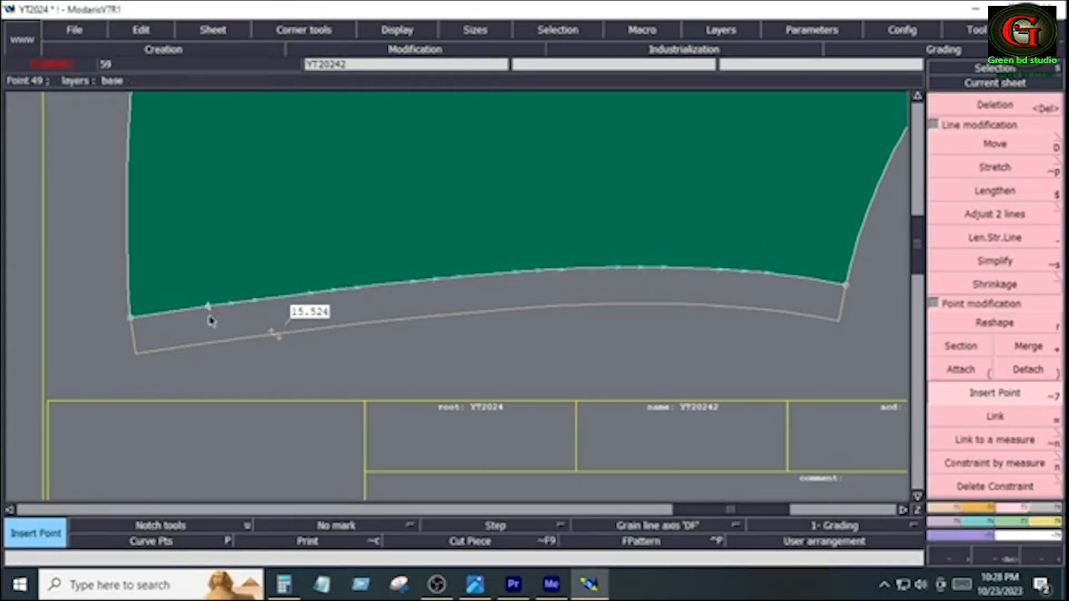
{"action": "left_click", "coordinate": [212, 307]}
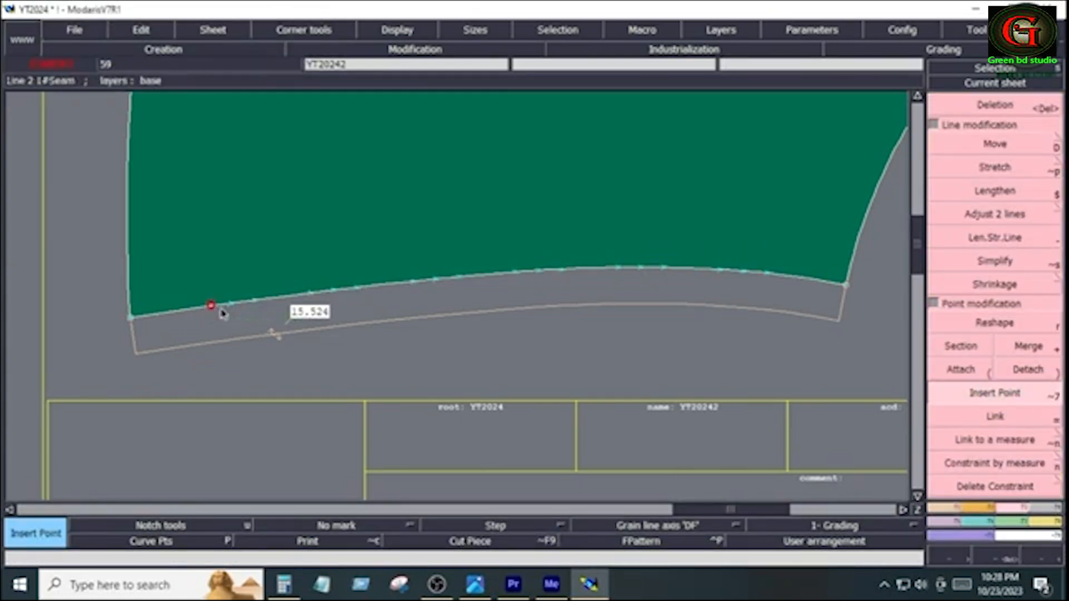
Add a notch at each of the twelve pleat points along YT20242's lower side seam.
{"action": "left_click", "coordinate": [977, 508]}
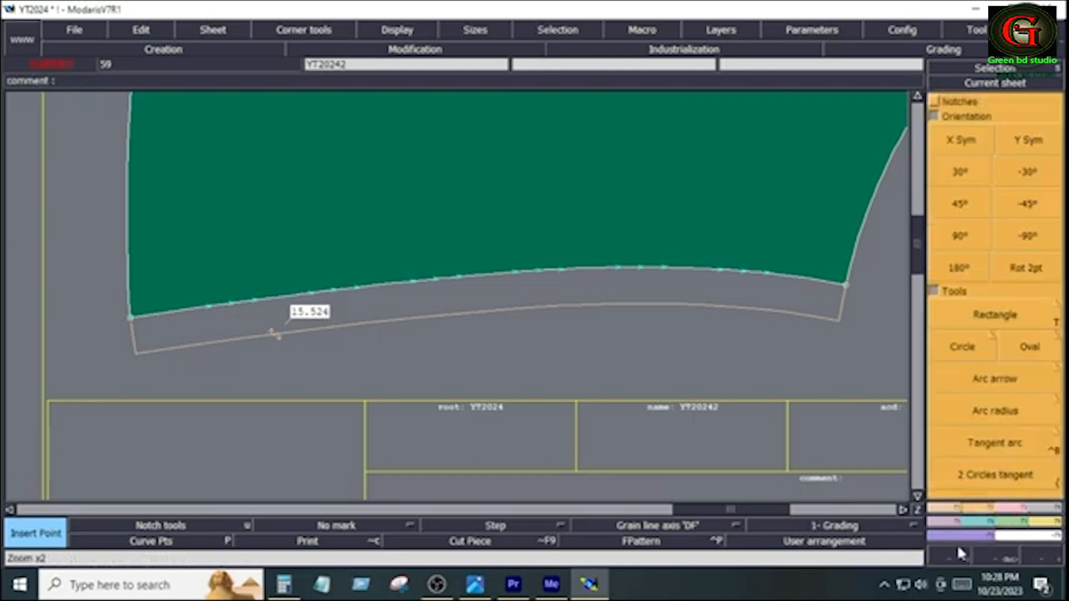
{"action": "left_click", "coordinate": [937, 103]}
{"action": "left_click", "coordinate": [994, 122]}
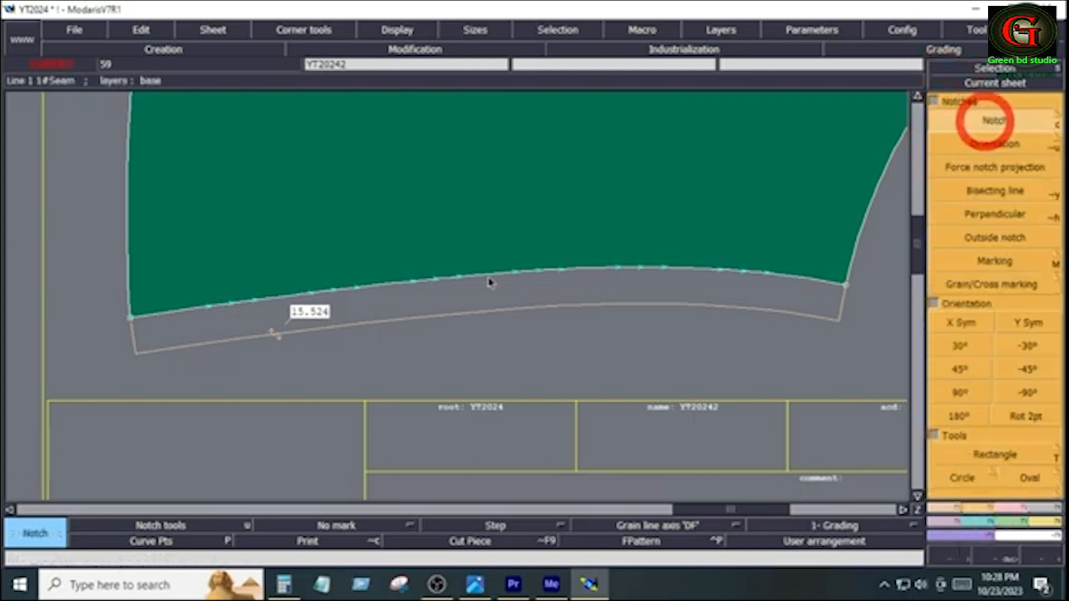
{"action": "left_click", "coordinate": [207, 305]}
{"action": "left_click", "coordinate": [254, 299]}
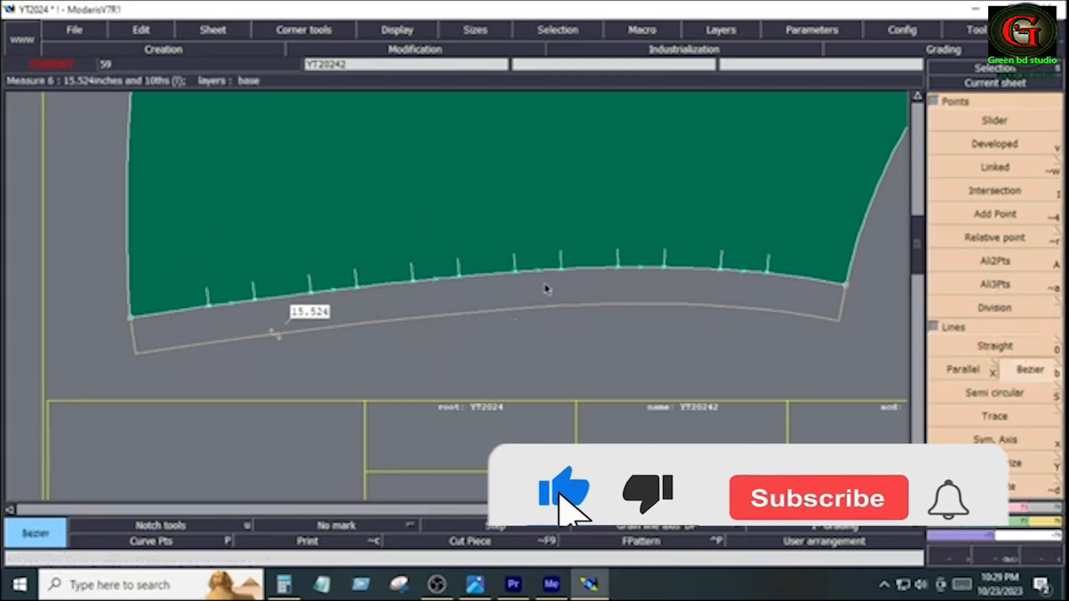
Draw a short Bezier line above each of the six notch pairs to mark the pleats.
{"action": "left_click", "coordinate": [205, 275], "text": "ctrl"}
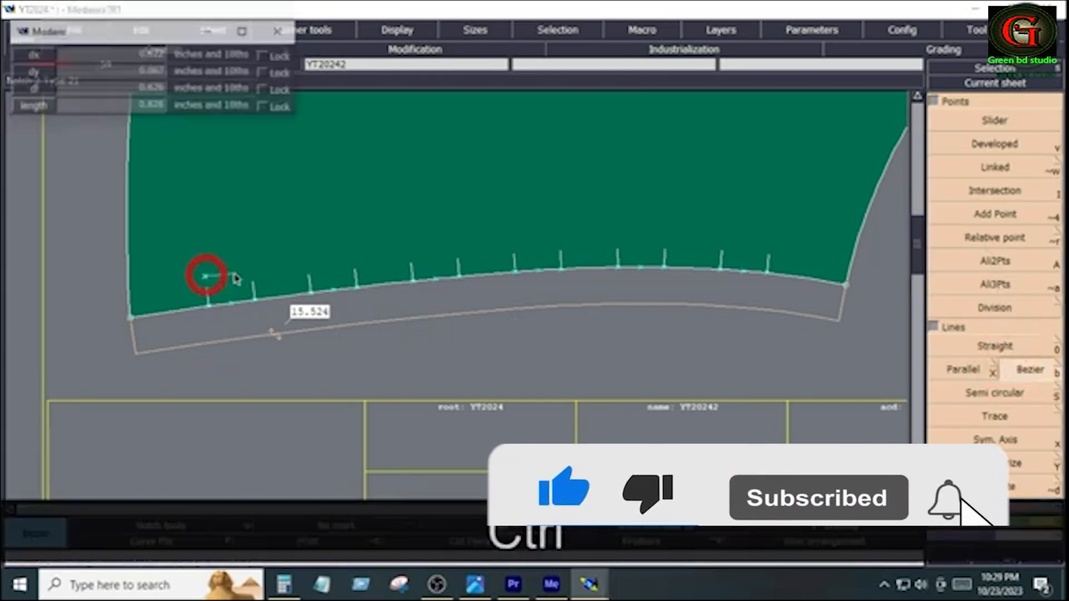
{"action": "right_click", "coordinate": [249, 270]}
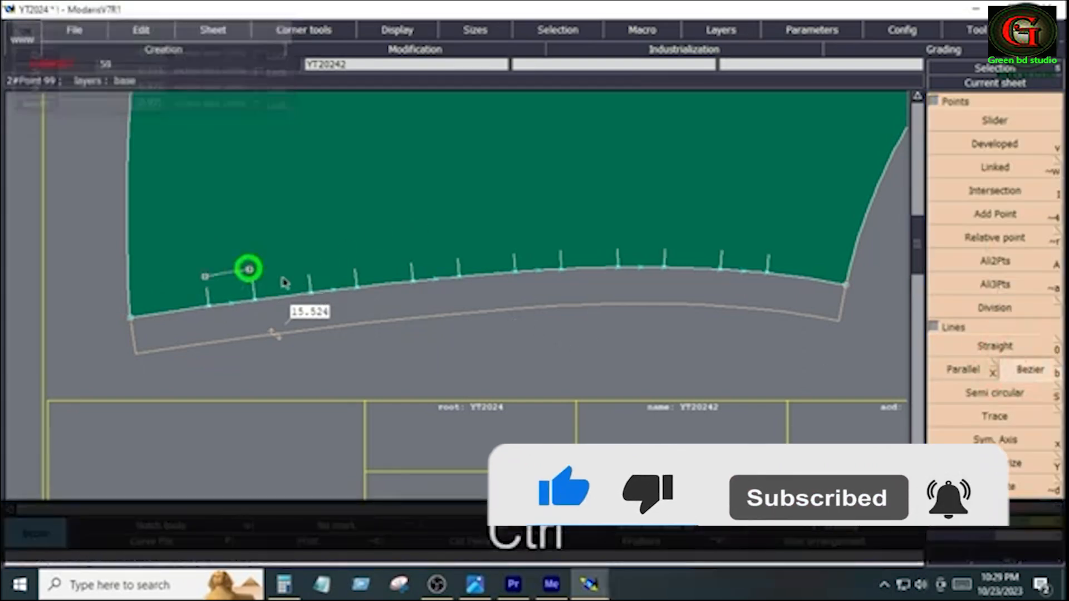
{"action": "left_click", "coordinate": [308, 263], "text": "ctrl"}
{"action": "right_click", "coordinate": [769, 241]}
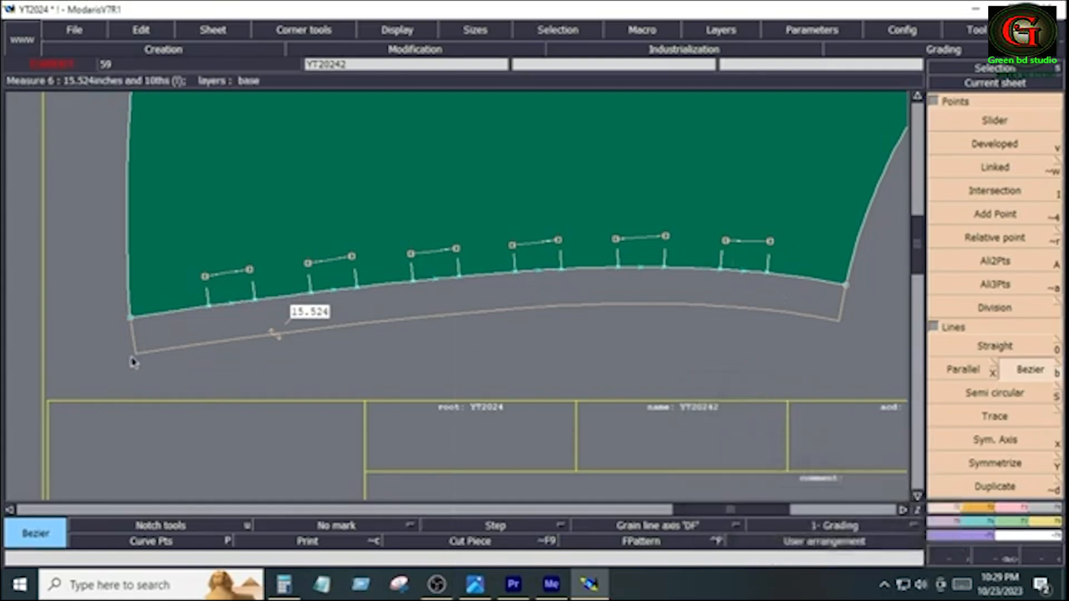
Check the measurements and garment sketch in the spec sheet, and return to Modaris to view the YT2024 base sheet up close.
{"action": "left_click", "coordinate": [475, 584]}
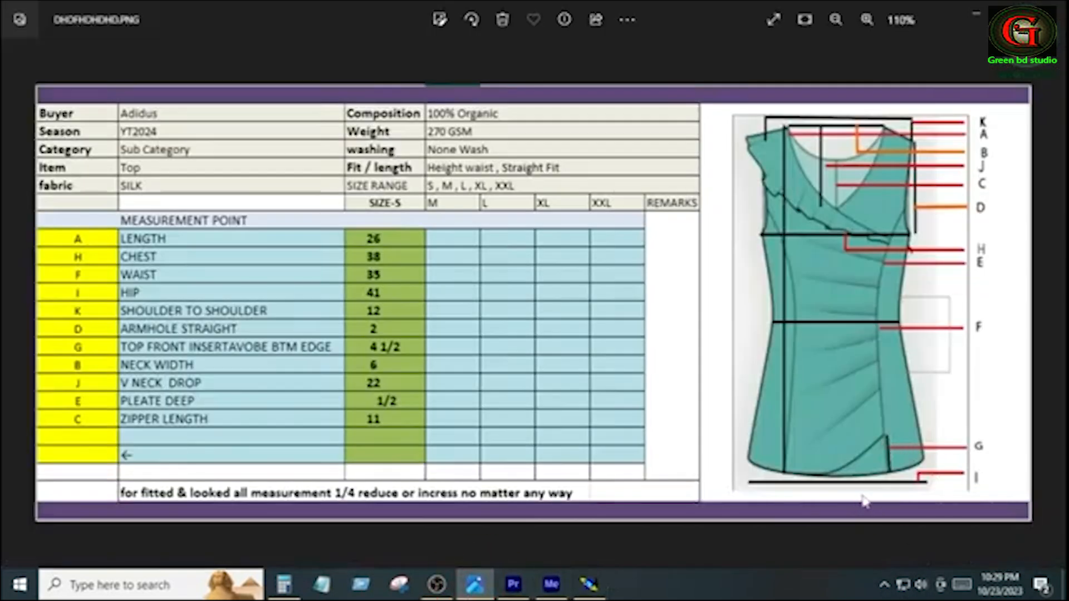
{"action": "left_click", "coordinate": [589, 585]}
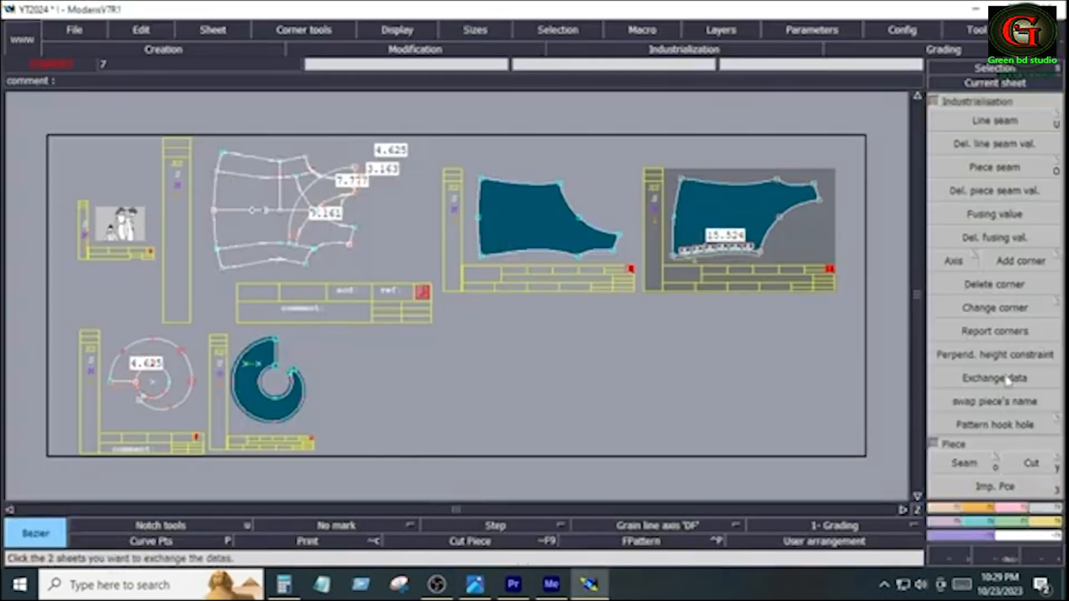
{"action": "left_click", "coordinate": [971, 465]}
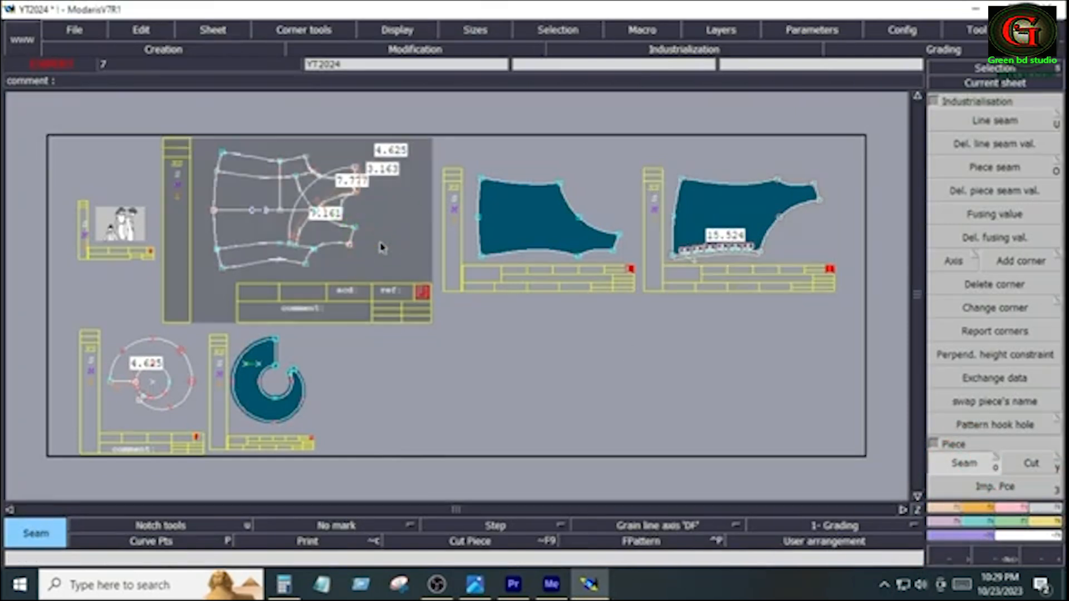
{"action": "key", "text": "Home"}
{"action": "left_click", "coordinate": [388, 345]}
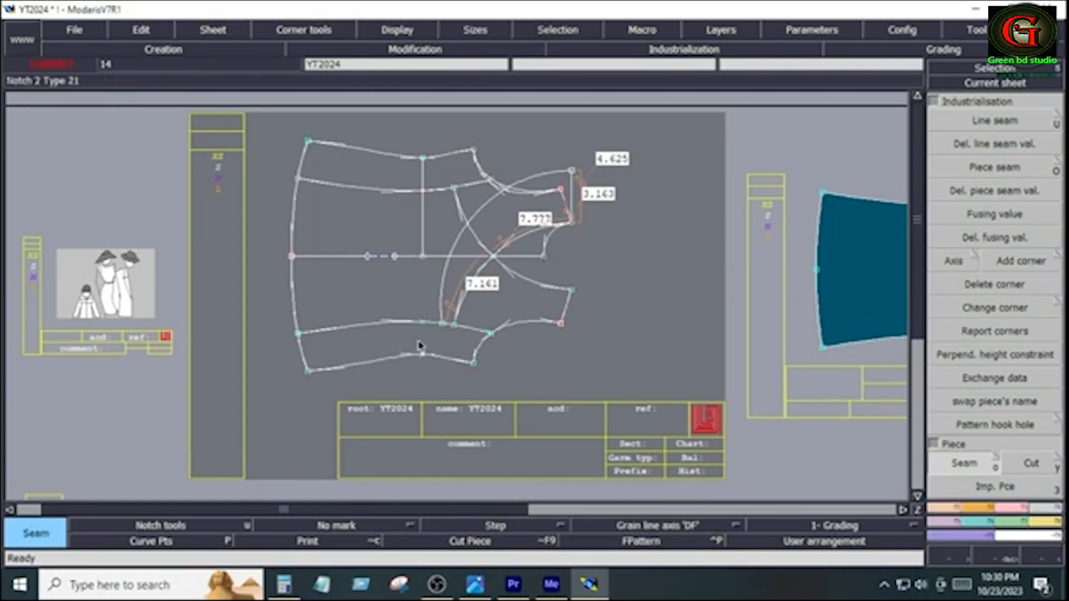
{"action": "key", "text": "j"}
{"action": "key", "text": "Home"}
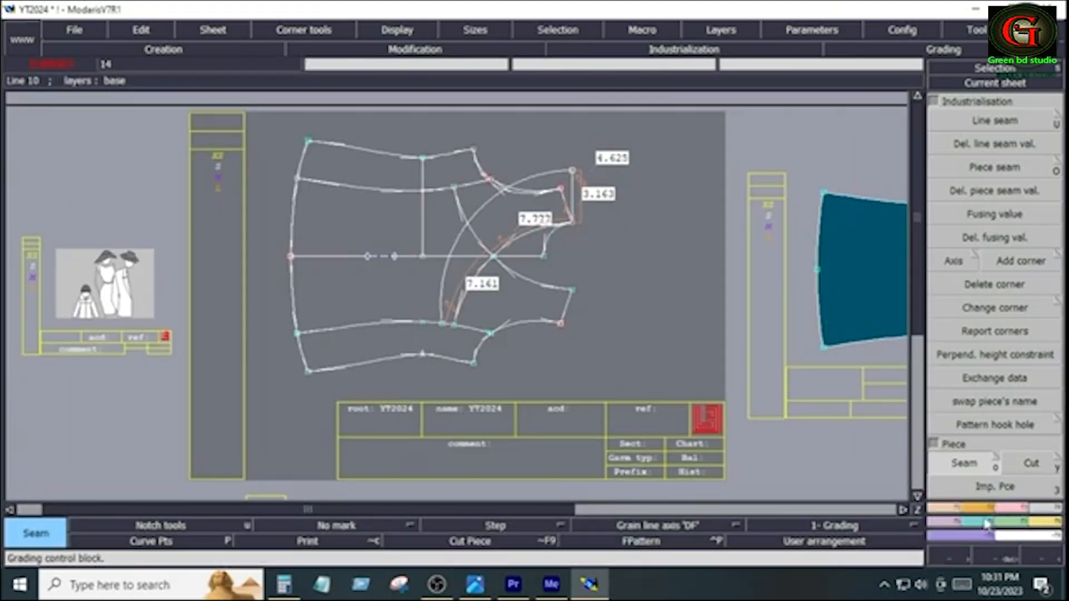
Add a Developed point at a curve length of 4.5 inches from the hem corner along the inner seam of YT2024's lower side panel.
{"action": "left_click", "coordinate": [985, 520]}
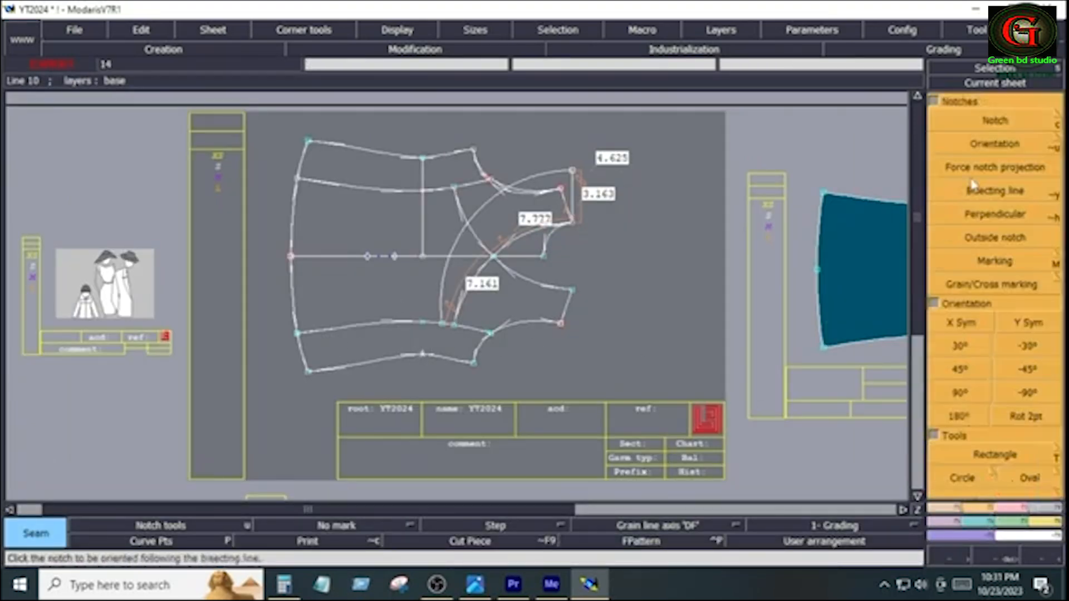
{"action": "left_click", "coordinate": [995, 120]}
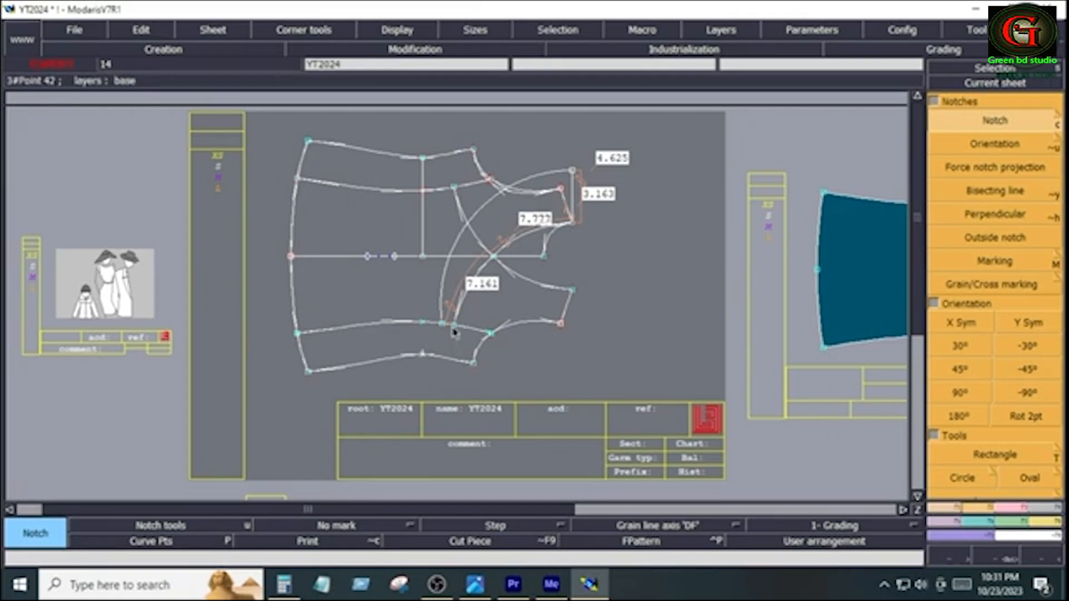
{"action": "key", "text": "v"}
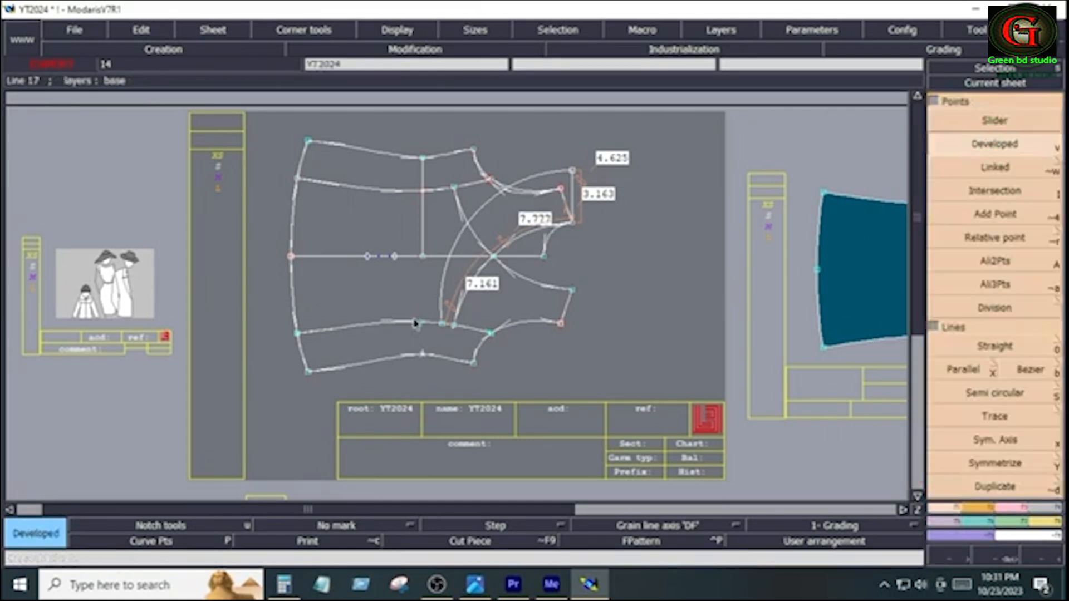
{"action": "left_click", "coordinate": [328, 335]}
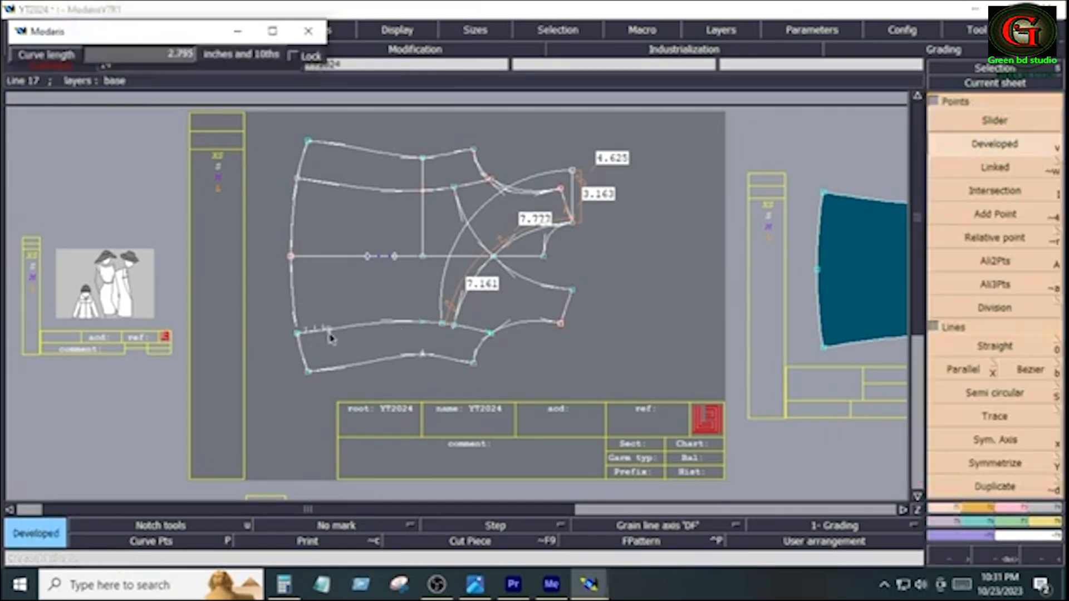
{"action": "type", "text": "4.5"}
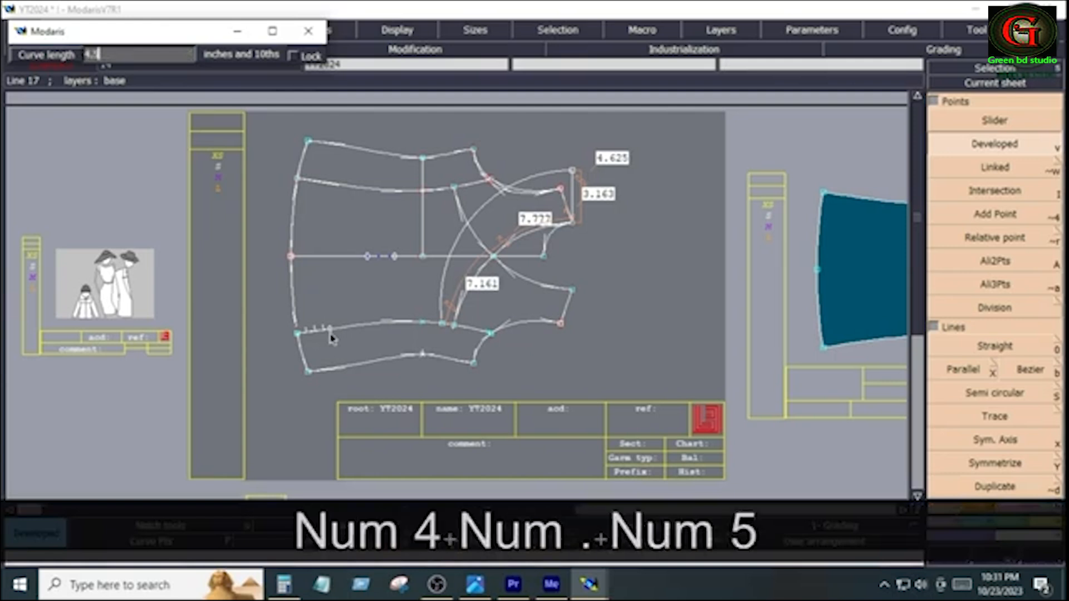
{"action": "key", "text": "Return"}
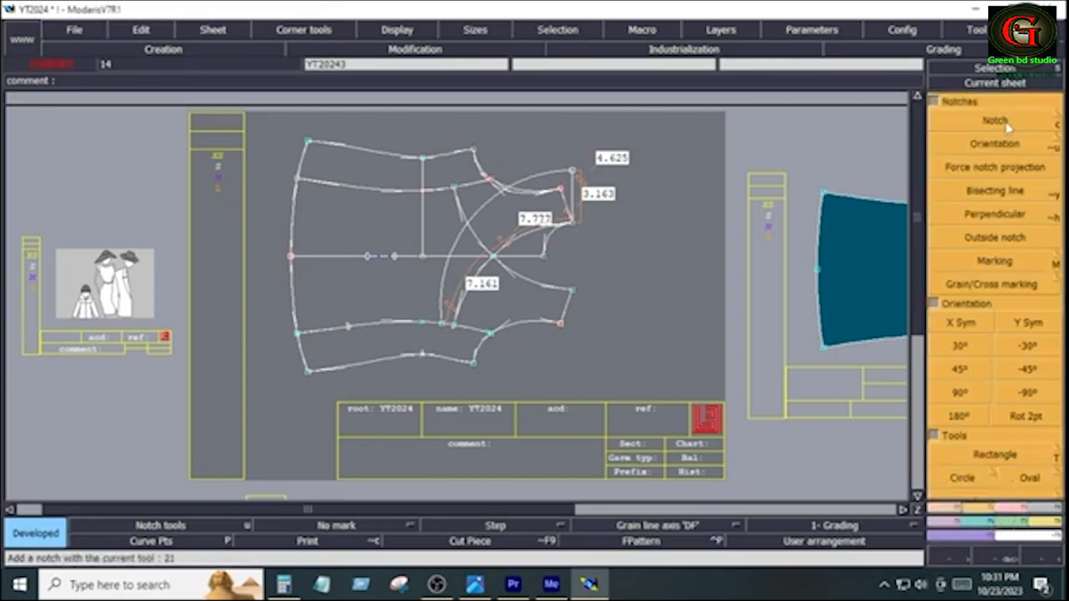
Insert the developed point into the side panel's seam line and add a notch on it.
{"action": "left_click", "coordinate": [1005, 125]}
{"action": "left_click", "coordinate": [350, 331]}
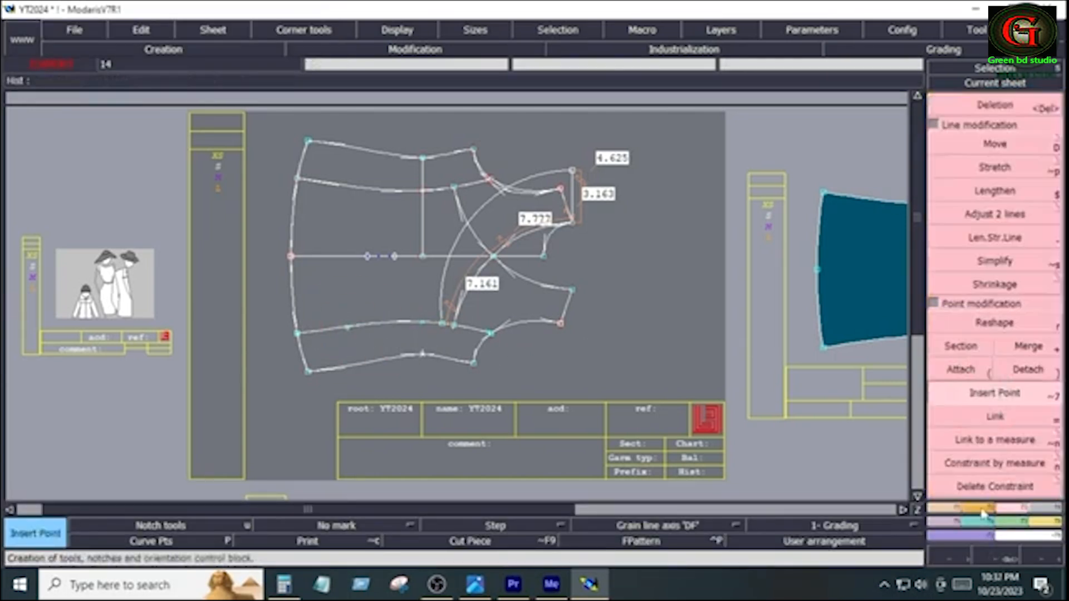
{"action": "left_click", "coordinate": [983, 509]}
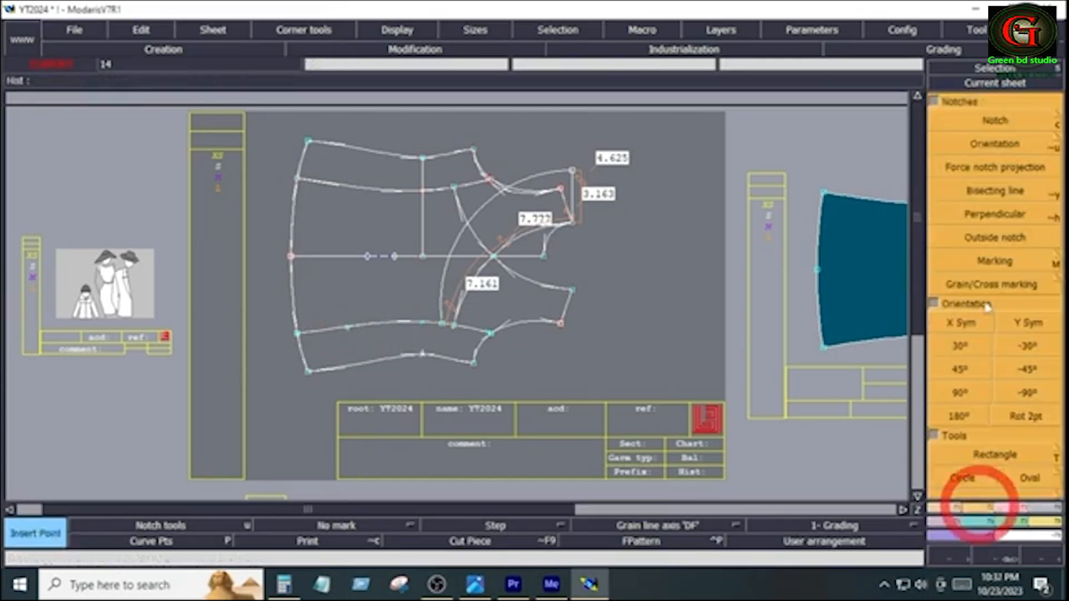
{"action": "left_click", "coordinate": [1001, 120]}
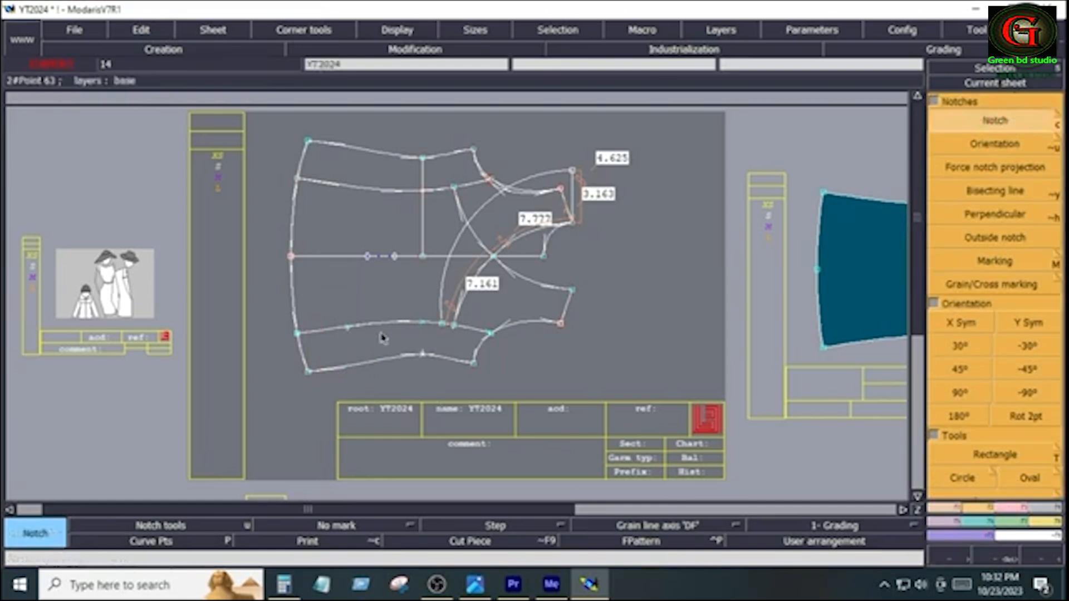
Extract the lower side panel from the YT2024 base sheet as a separate piece with Seam.
{"action": "left_click", "coordinate": [1043, 509]}
{"action": "left_click", "coordinate": [964, 463]}
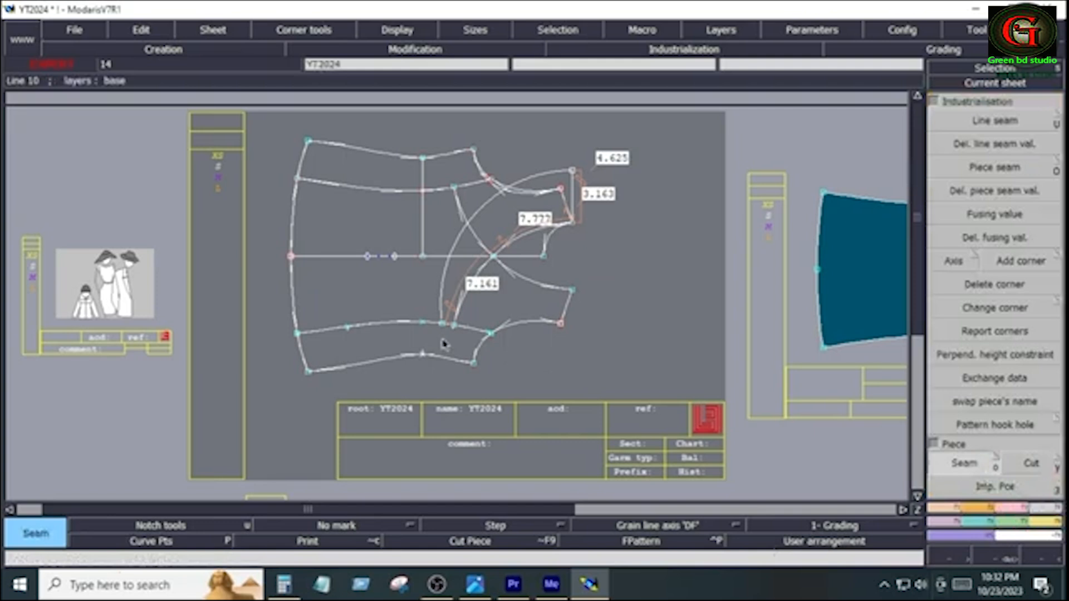
{"action": "left_click", "coordinate": [431, 337]}
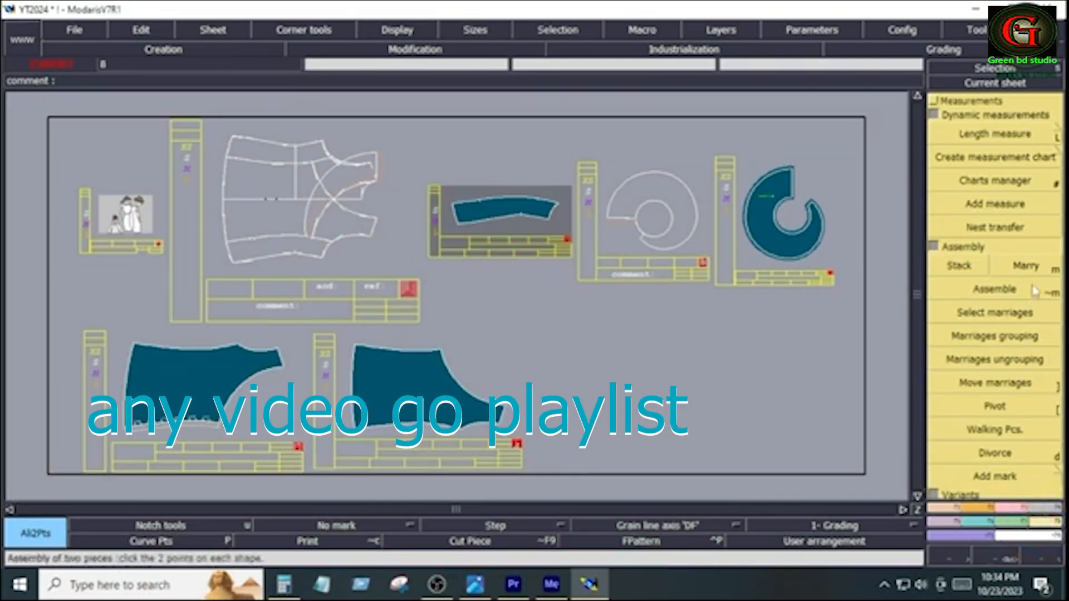
Marry YT20242 to the side panel at the seam corner, and marry YT20243 onto the same assembly.
{"action": "left_click", "coordinate": [1030, 265]}
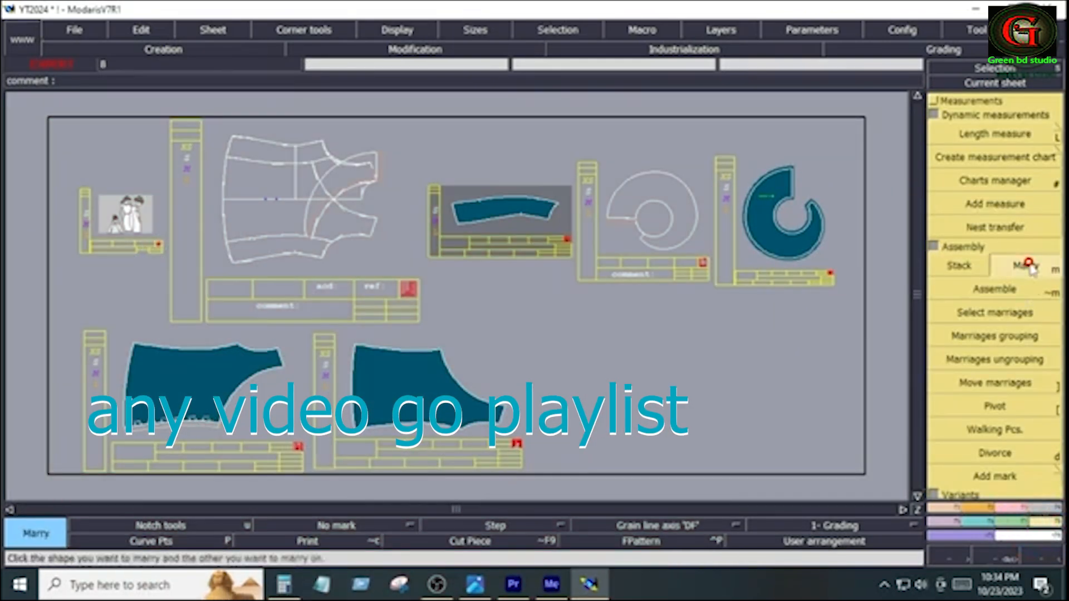
{"action": "left_click", "coordinate": [219, 426]}
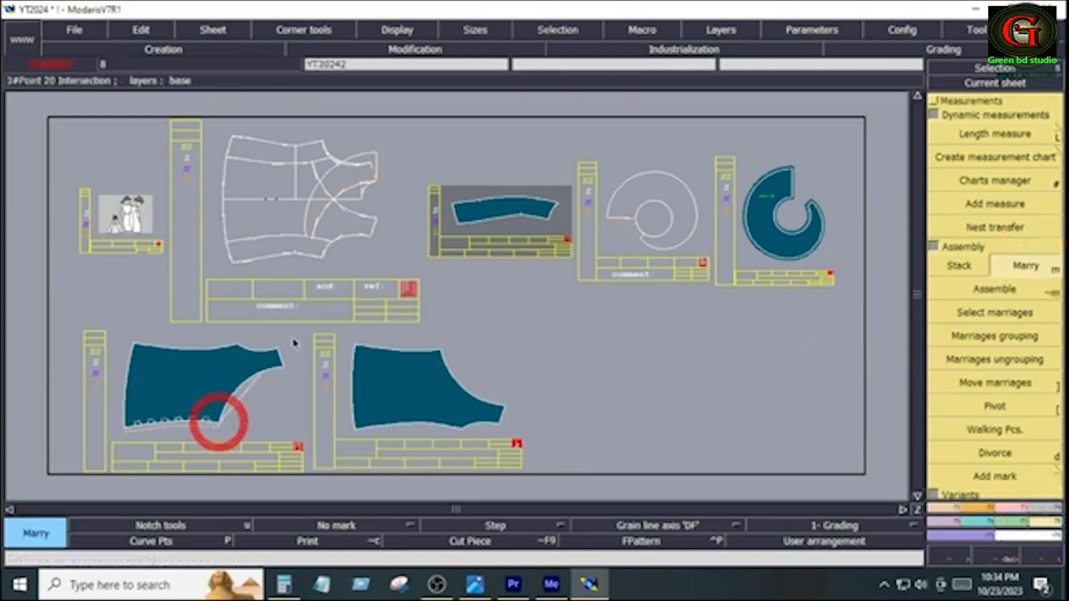
{"action": "left_click", "coordinate": [559, 211]}
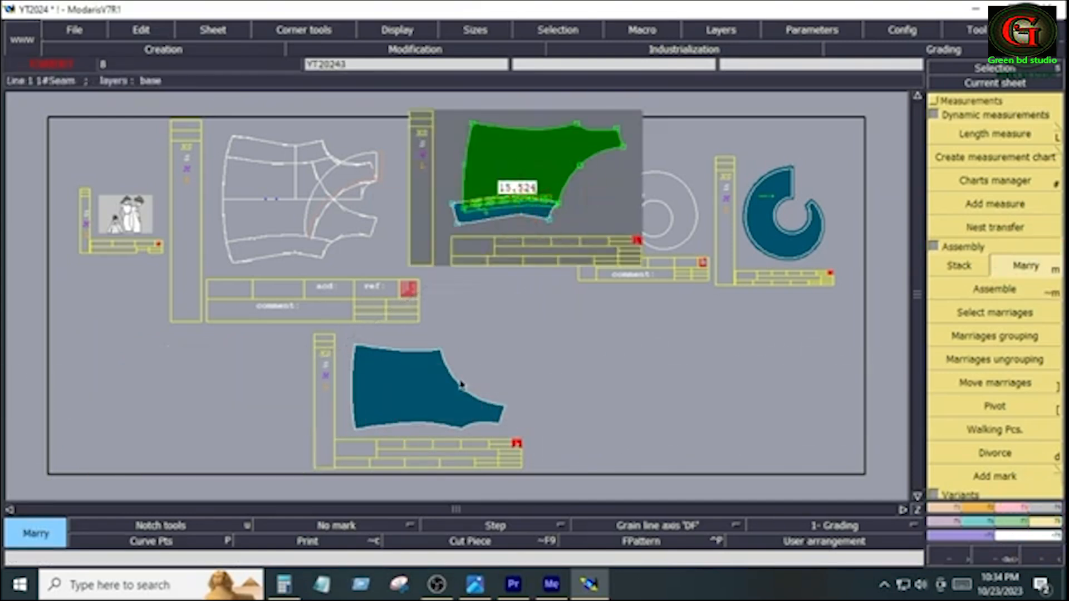
{"action": "left_click", "coordinate": [441, 351]}
{"action": "left_click", "coordinate": [578, 174]}
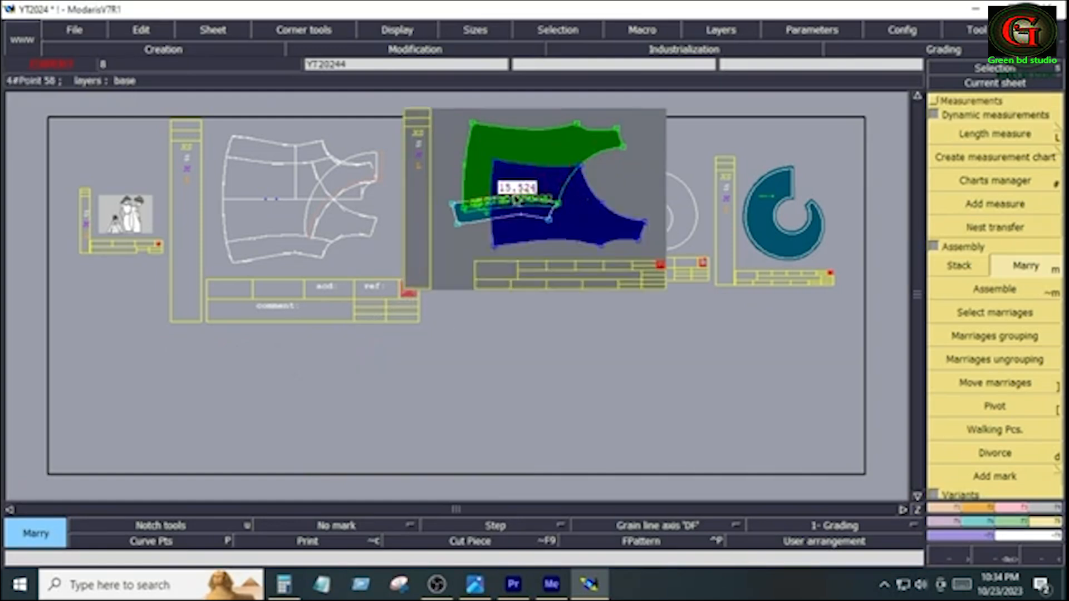
Move the married YT20242 and YT20243 so their curved edges meet and YT20243 aligns with the side panel's upper seam.
{"action": "key", "text": "Home"}
{"action": "left_click", "coordinate": [995, 383]}
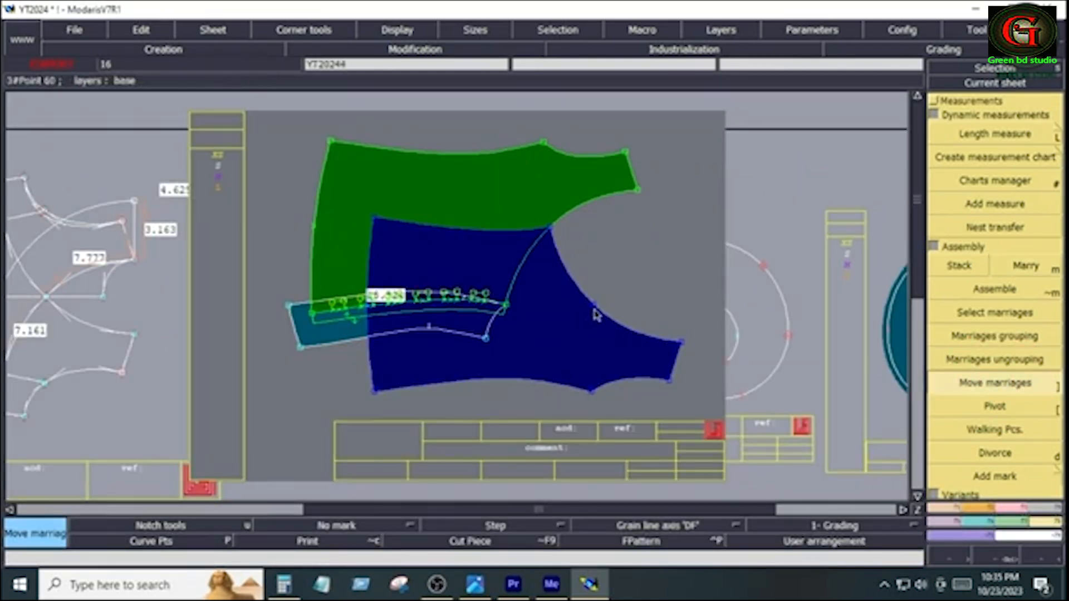
{"action": "left_click", "coordinate": [595, 310]}
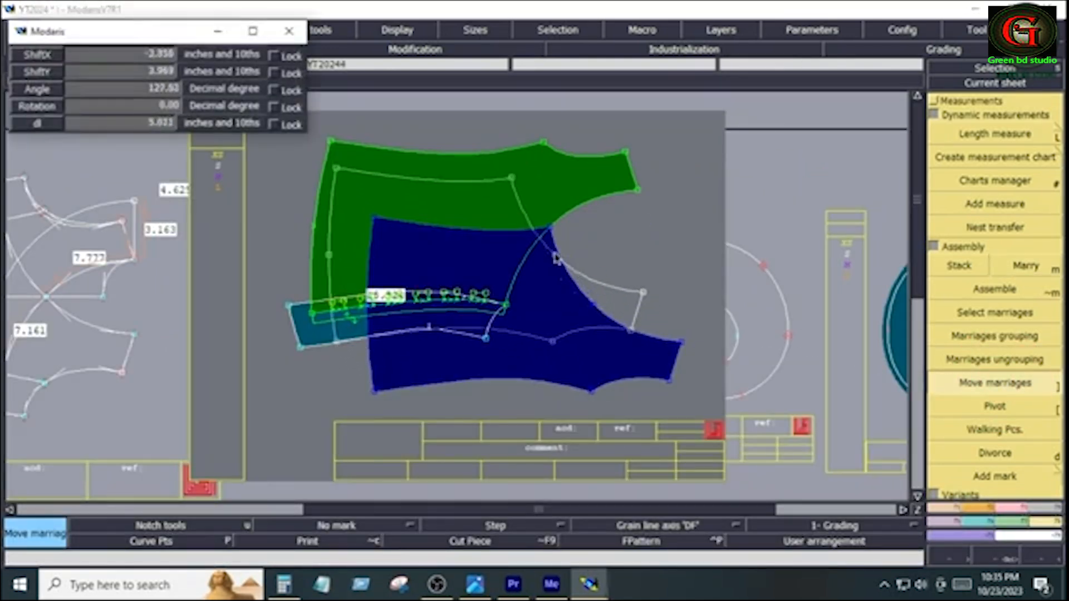
{"action": "left_click", "coordinate": [551, 229]}
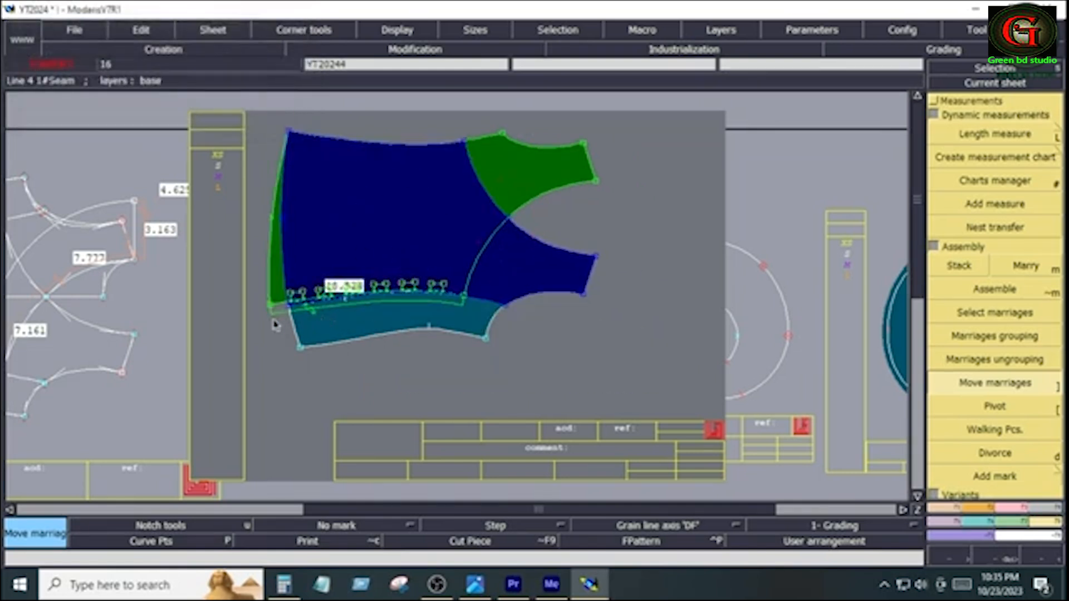
{"action": "key", "text": "Return"}
Examine how YT20242's pleated seam meets the side panel, and check the garment sketch in the spec sheet.
{"action": "left_click_drag", "start_coordinate": [248, 245], "coordinate": [477, 332]}
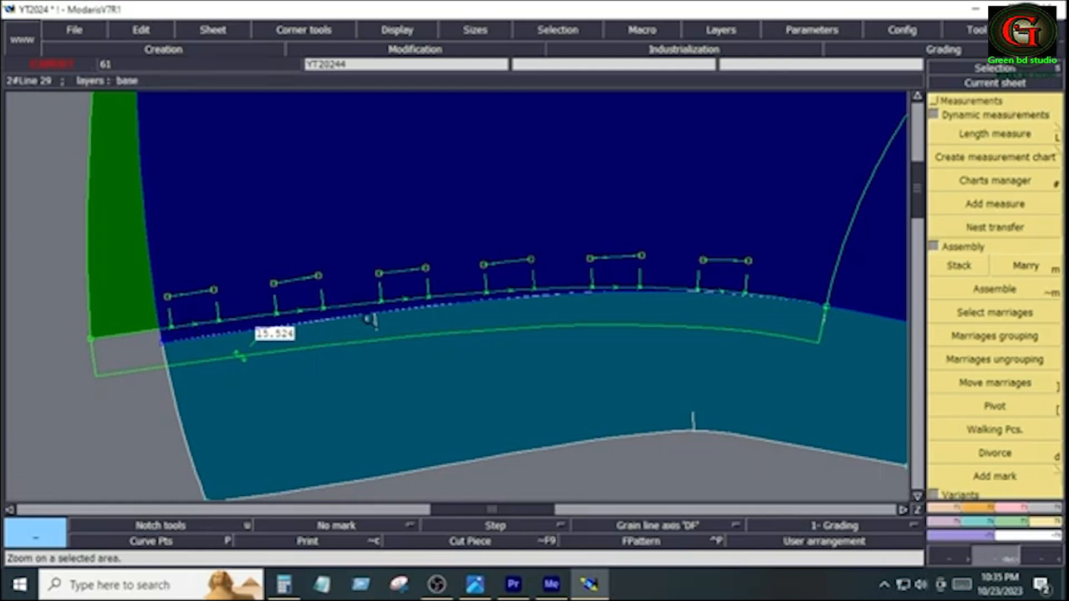
{"action": "scroll", "coordinate": [240, 357], "scroll_direction": "down", "scroll_amount": 5}
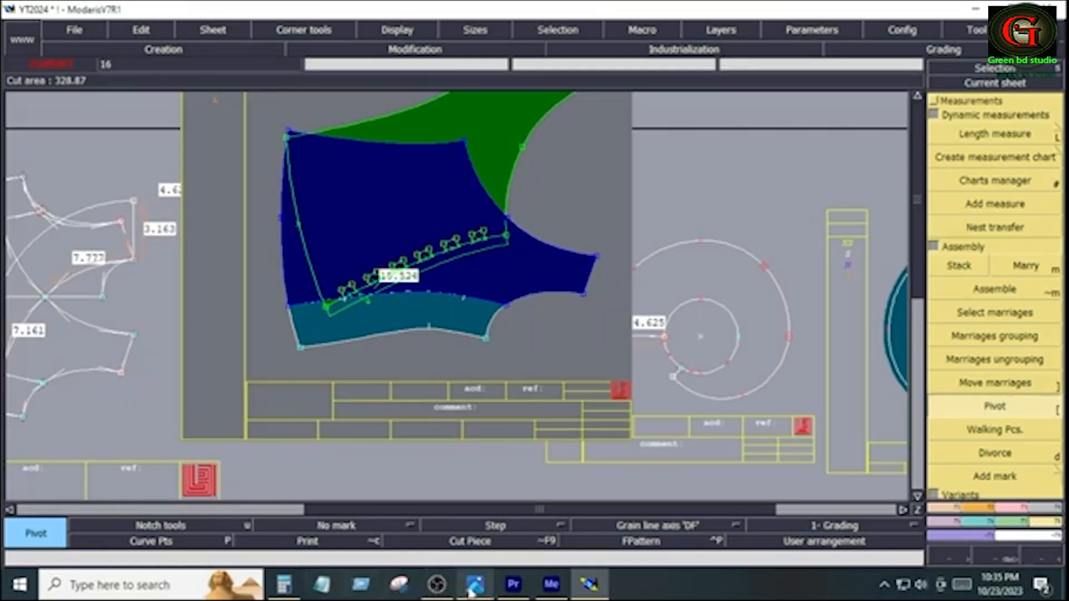
{"action": "left_click", "coordinate": [474, 584]}
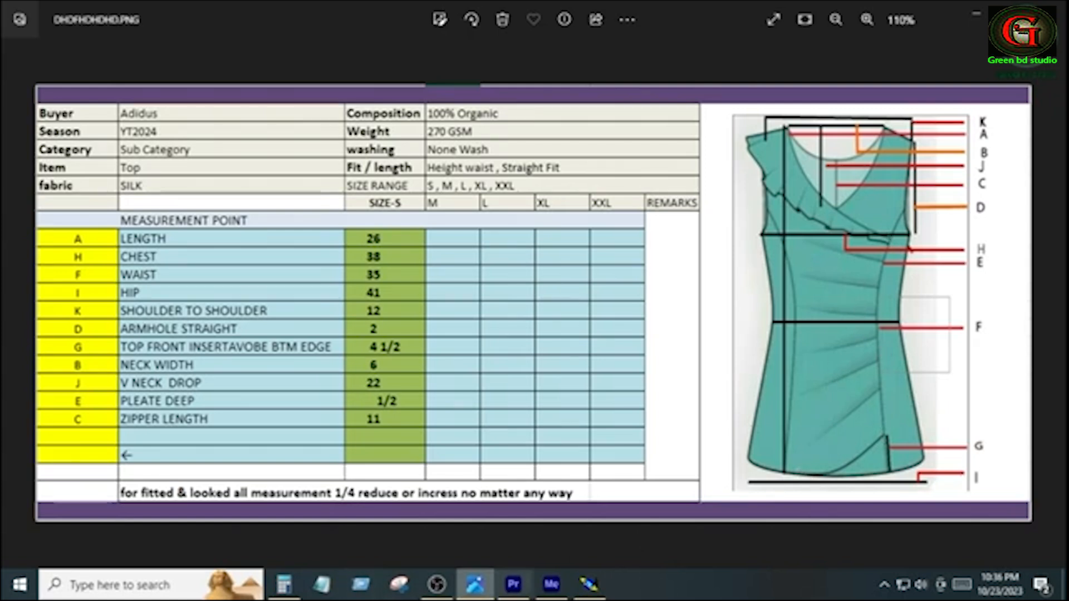
Switch to Modaris and divorce YT20242 and YT20243 from the side panel so all pieces return to their own sheets.
{"action": "left_click", "coordinate": [477, 584]}
{"action": "left_click", "coordinate": [995, 454]}
{"action": "left_click", "coordinate": [526, 264]}
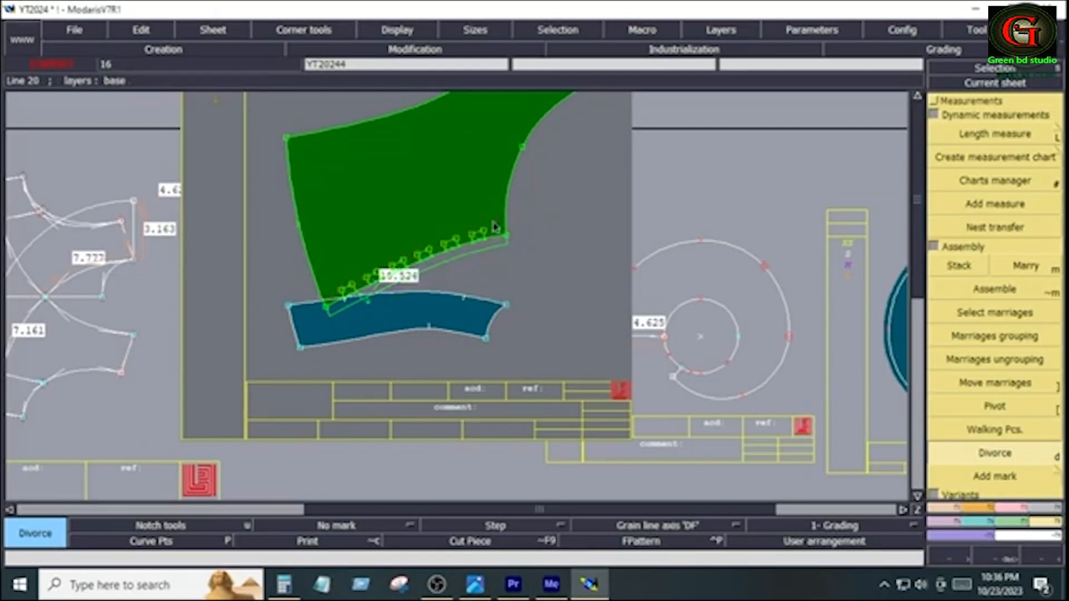
{"action": "left_click", "coordinate": [476, 193]}
{"action": "key", "text": "8"}
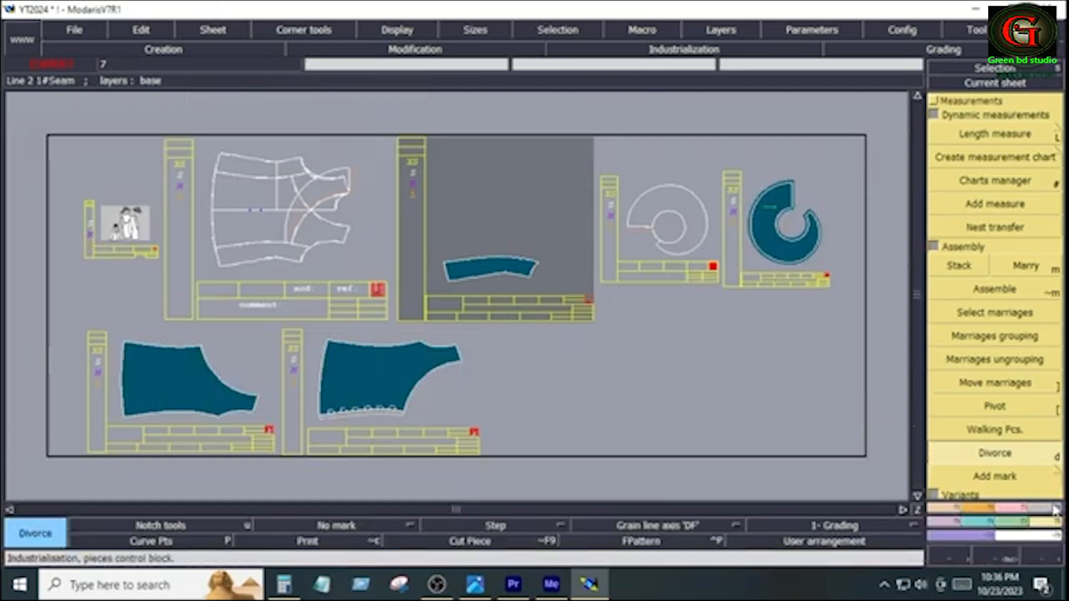
Apply a 0.4 inch line seam to the outlines of the side panel and both front pieces.
{"action": "left_click", "coordinate": [1046, 507]}
{"action": "left_click", "coordinate": [997, 122]}
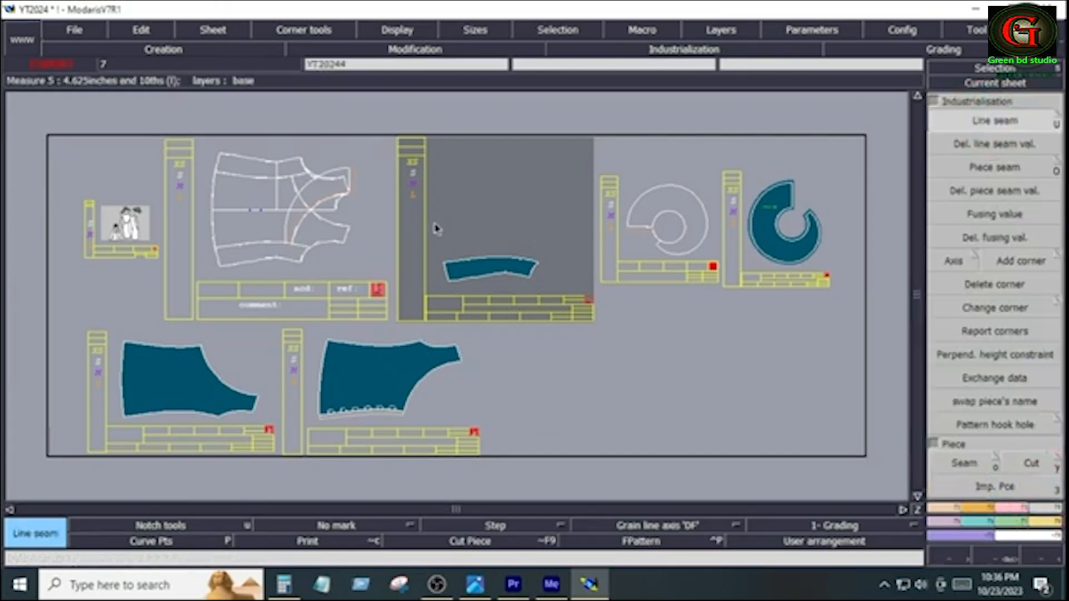
{"action": "left_click", "coordinate": [574, 298]}
{"action": "key", "text": "Down"}
{"action": "key", "text": "Down"}
{"action": "key", "text": "Down"}
{"action": "key", "text": "Down"}
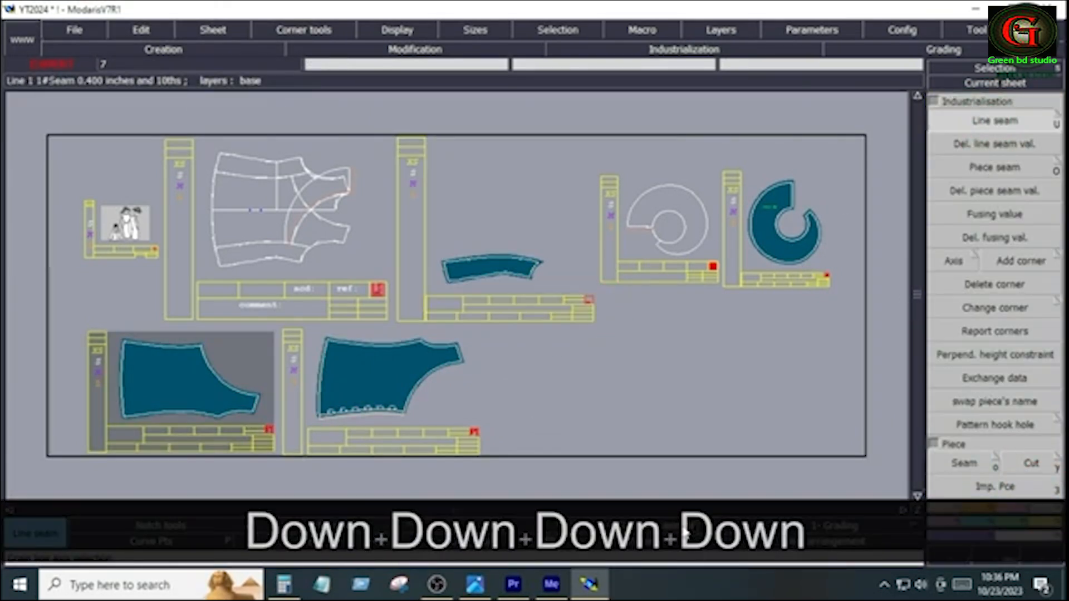
Add a grain line axis of type DF to the side panel, YT20243 and YT20242.
{"action": "left_click", "coordinate": [685, 527]}
{"action": "left_click", "coordinate": [680, 468]}
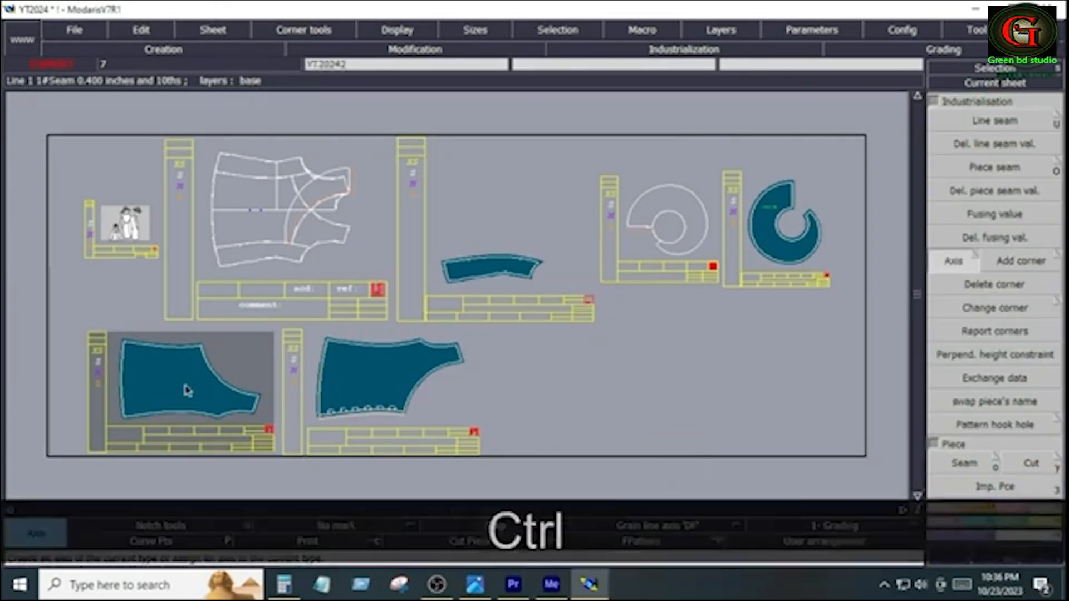
{"action": "left_click", "coordinate": [153, 386], "text": "ctrl"}
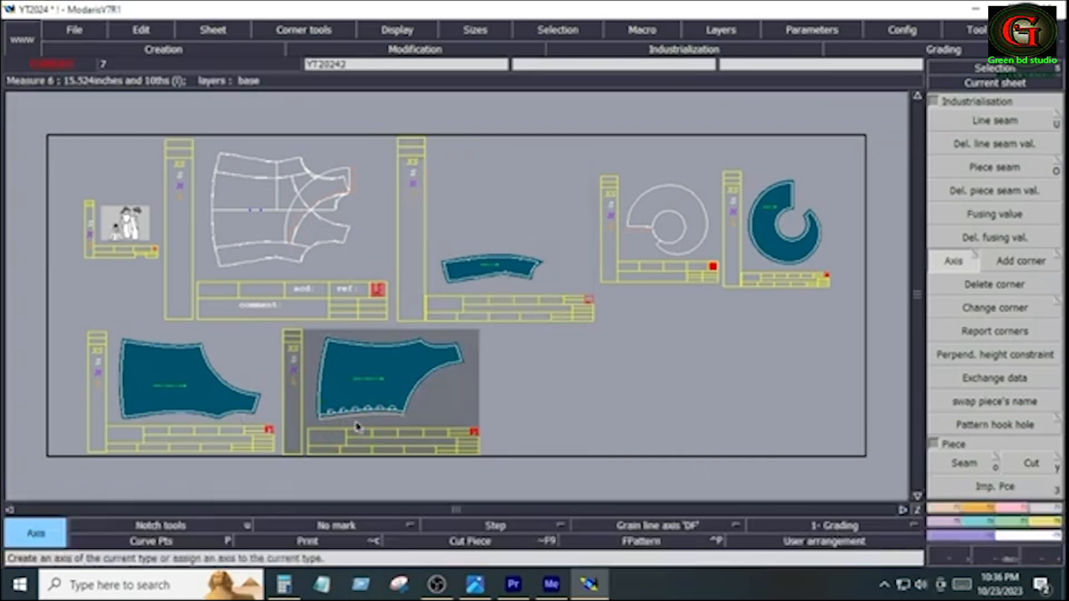
Enter FRONT TOP 1X1 as the comment of piece YT20242.
{"action": "key", "text": "Home"}
{"action": "left_click", "coordinate": [540, 443]}
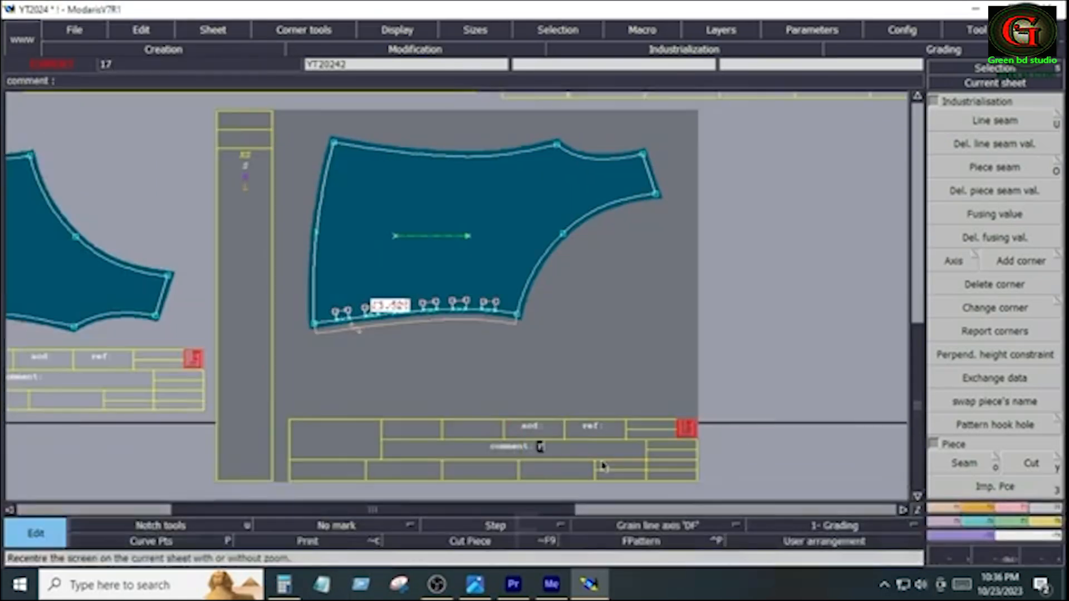
{"action": "type", "text": "FRONT"}
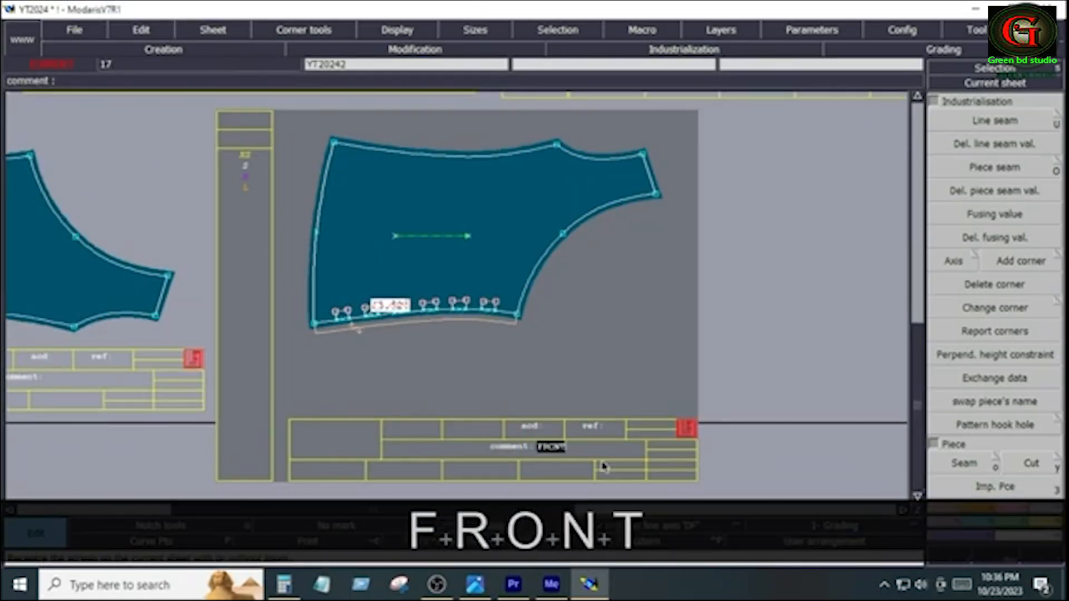
{"action": "type", "text": " TOP "}
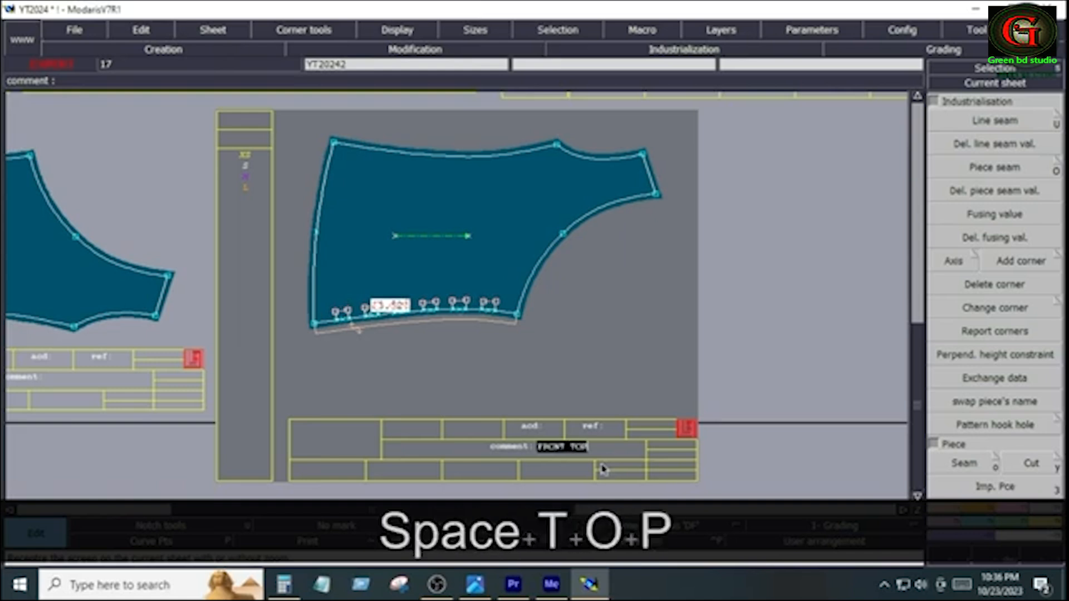
{"action": "type", "text": "1X1"}
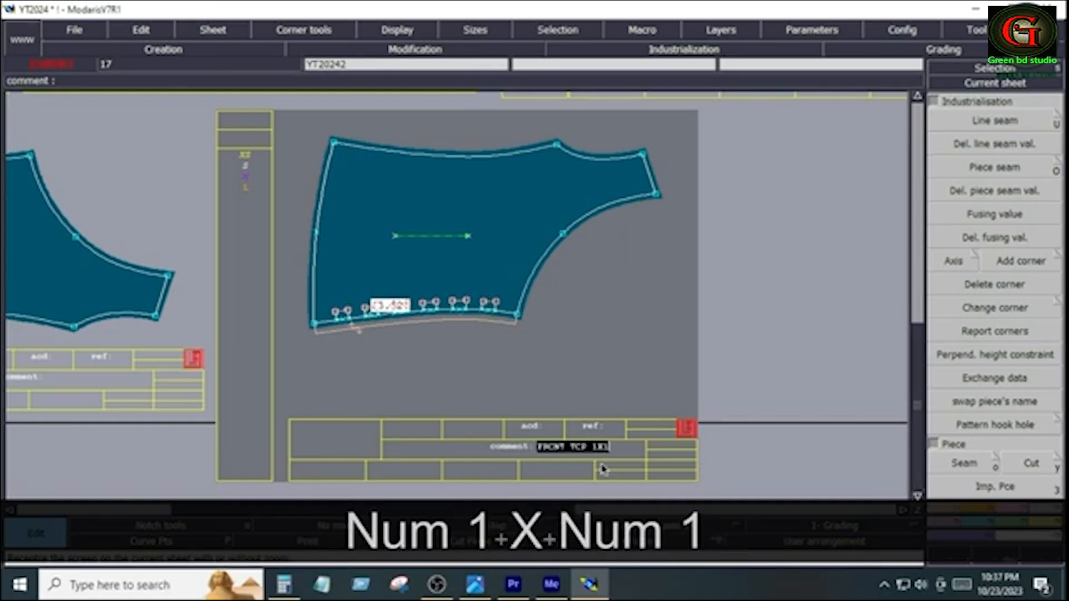
{"action": "key", "text": "Return"}
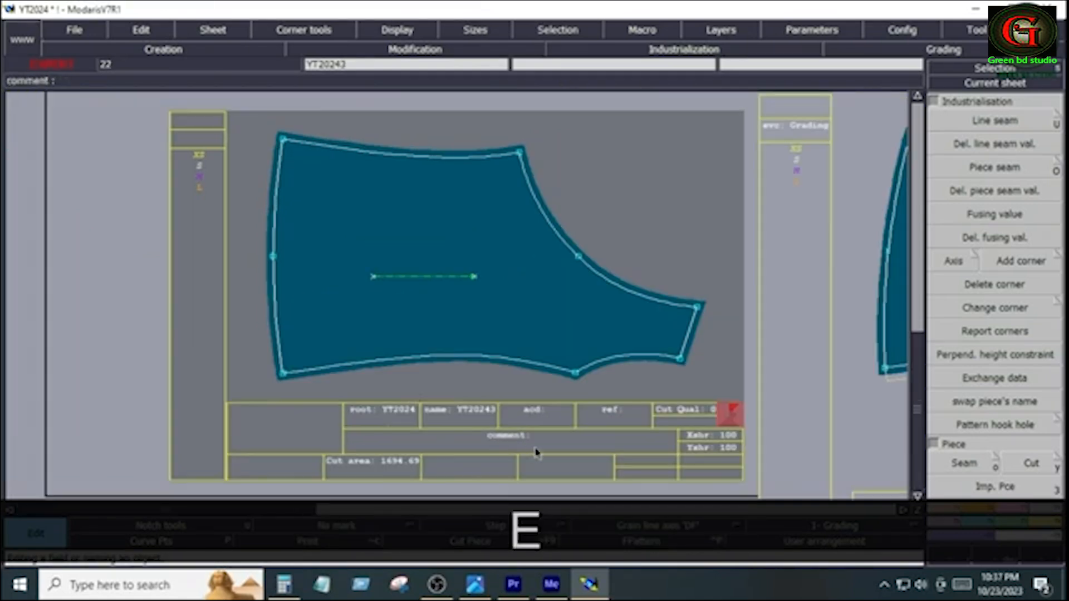
Enter FRONT IN 1X1 as the comment of piece YT20243.
{"action": "type", "text": "FR"}
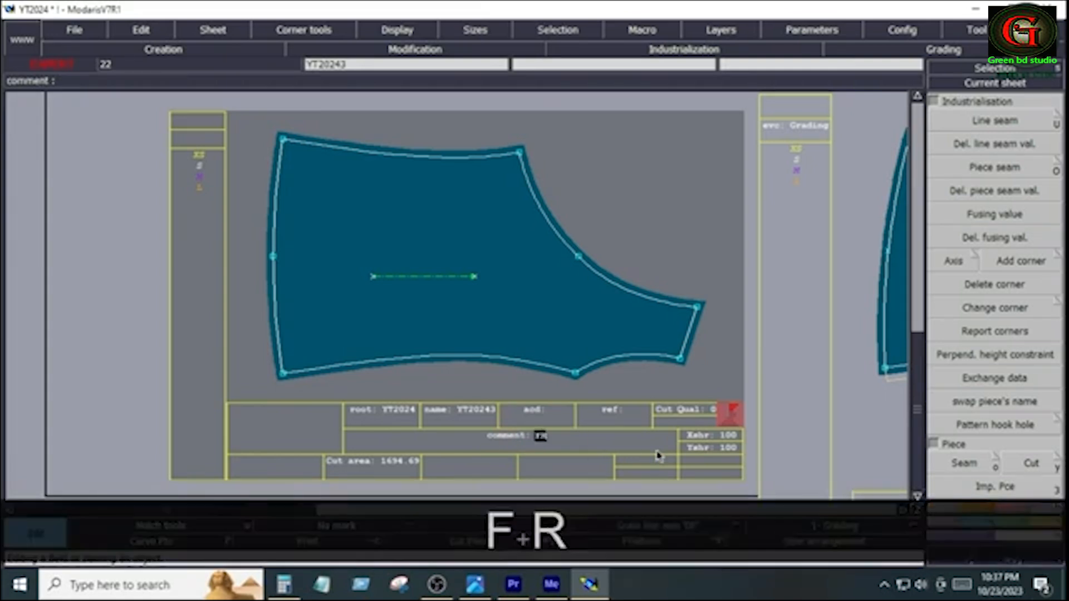
{"action": "type", "text": "ONT"}
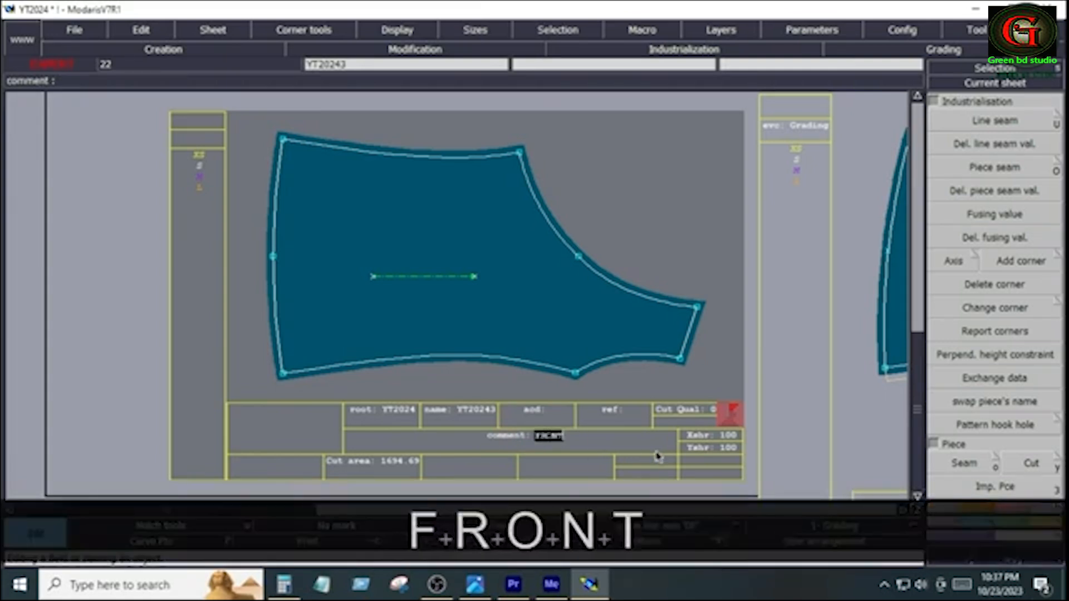
{"action": "type", "text": " IN 1X"}
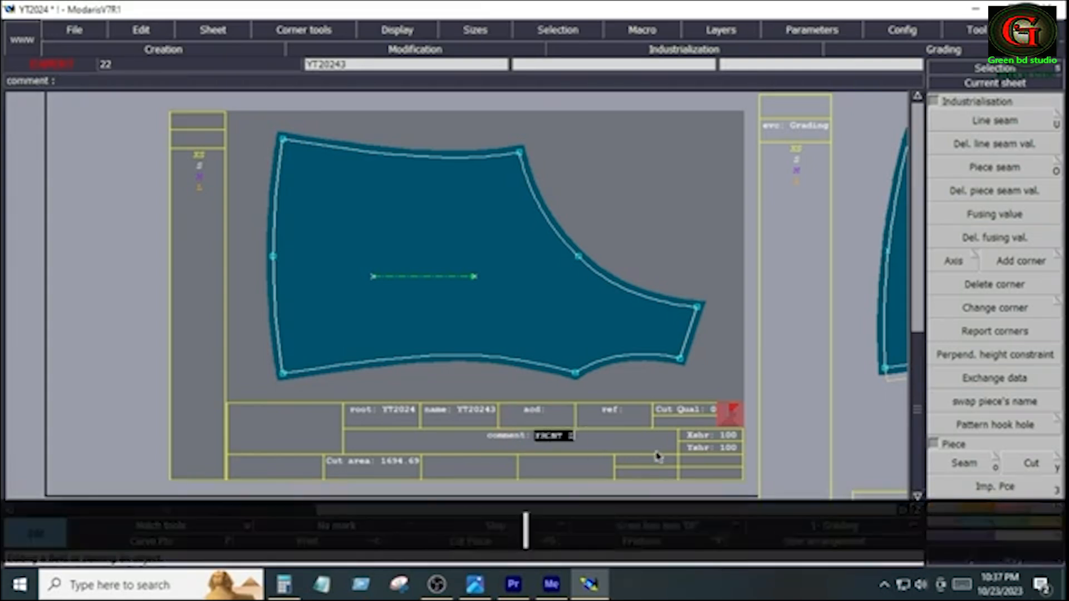
{"action": "type", "text": "1"}
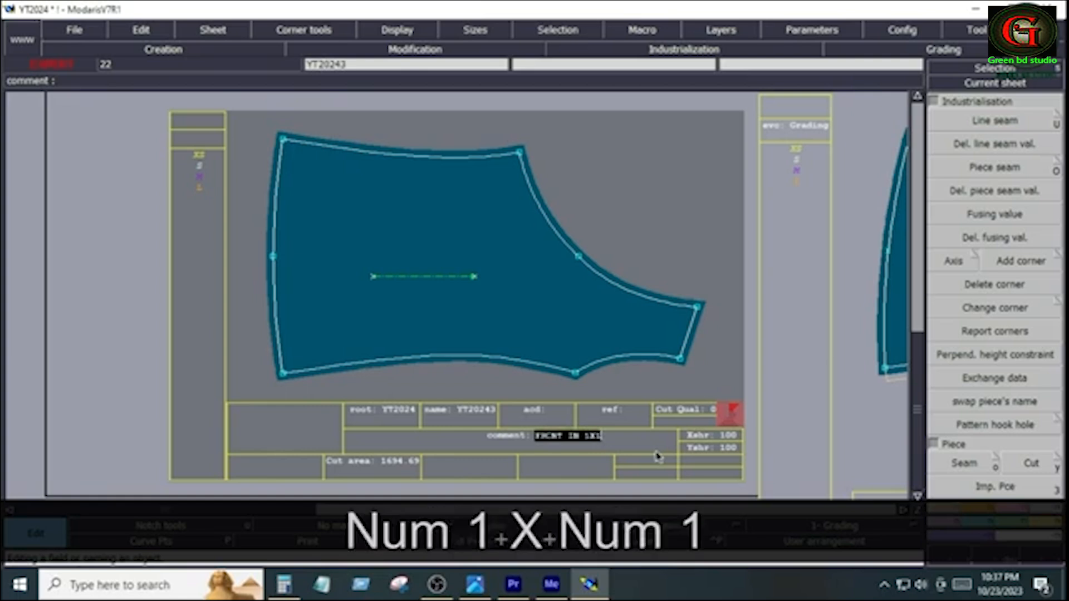
{"action": "key", "text": "Return"}
Place a notch at the middle point of the long concave curve on YT20243 and on YT20242.
{"action": "key", "text": "Home"}
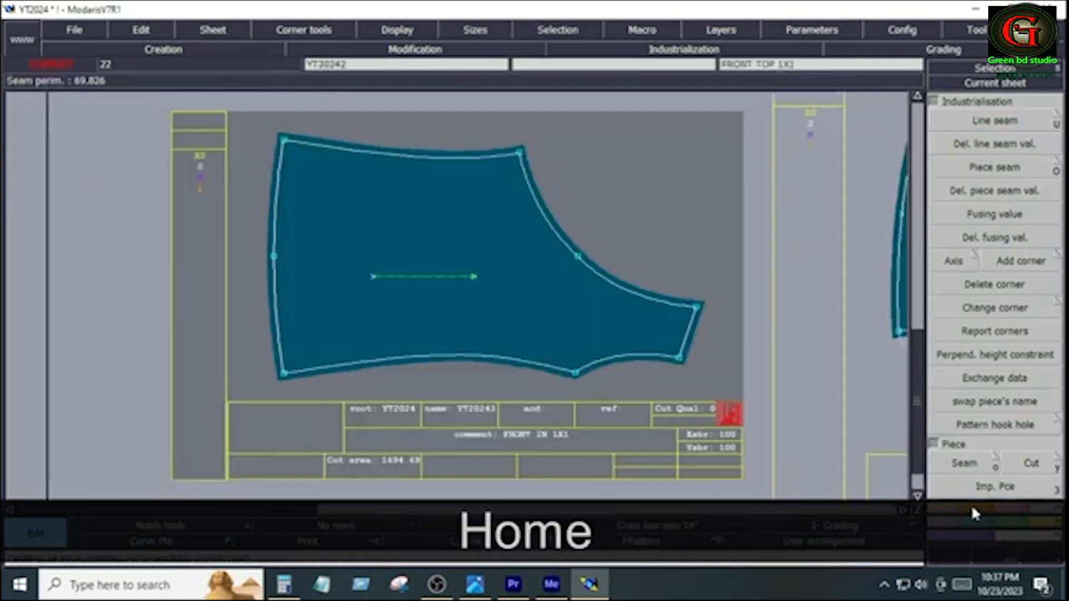
{"action": "left_click", "coordinate": [971, 504]}
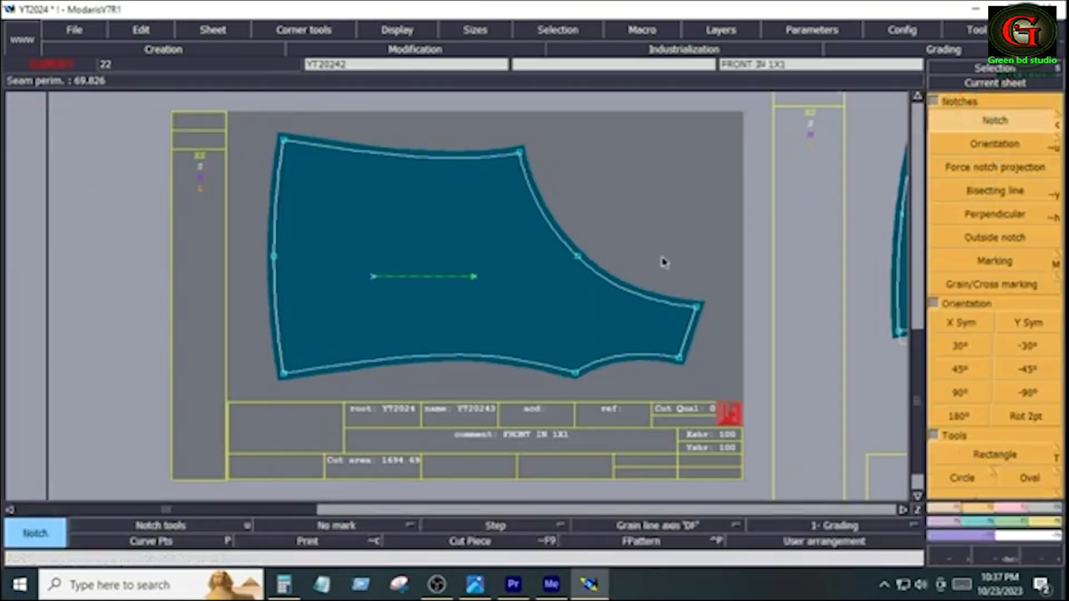
{"action": "left_click", "coordinate": [579, 259]}
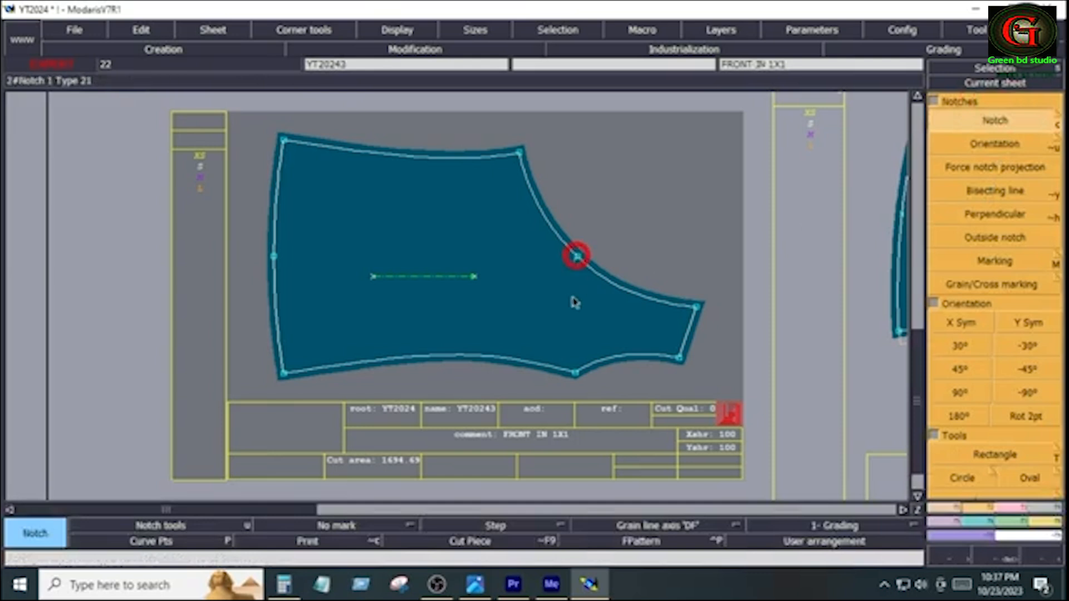
{"action": "key", "text": "j"}
{"action": "key", "text": "Home"}
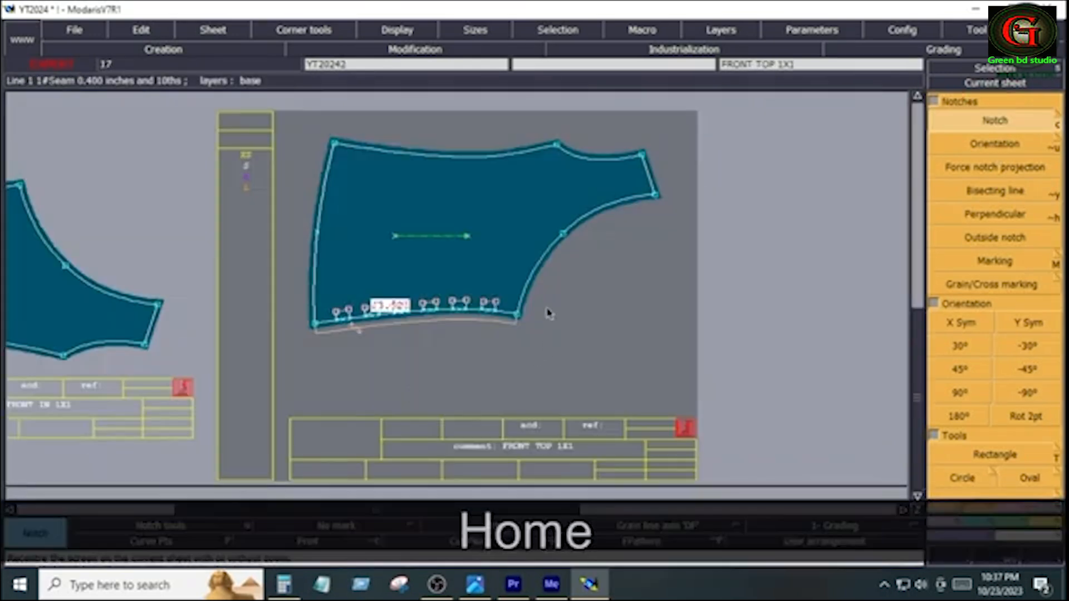
{"action": "left_click", "coordinate": [563, 236]}
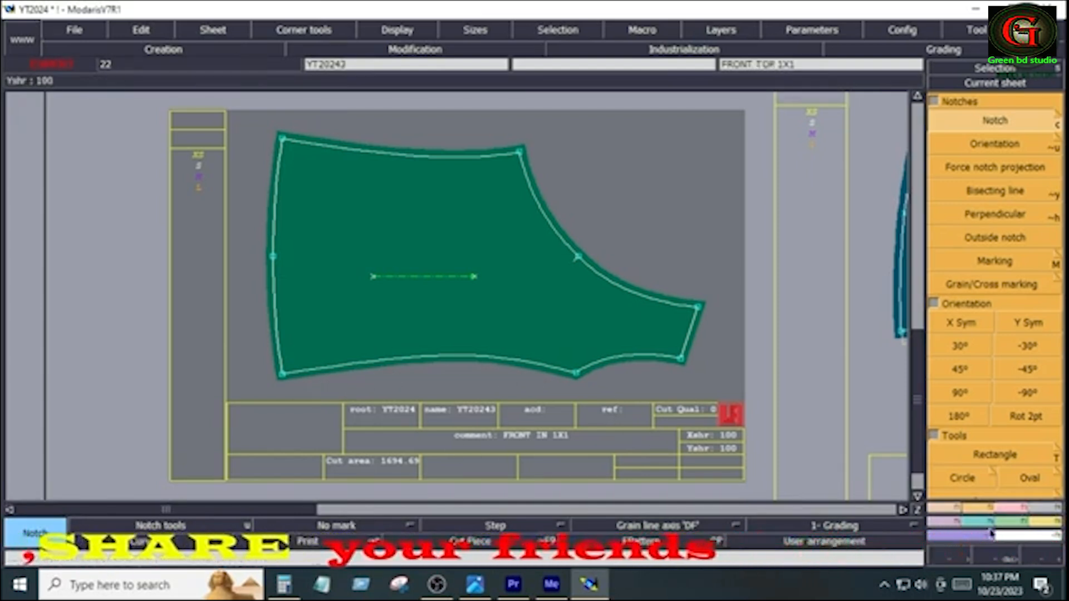
Add a developed point at curve length -4.5 inches from the hem corner on YT20243's lower seam and insert it into the curve.
{"action": "key", "text": "v"}
{"action": "left_click", "coordinate": [330, 373]}
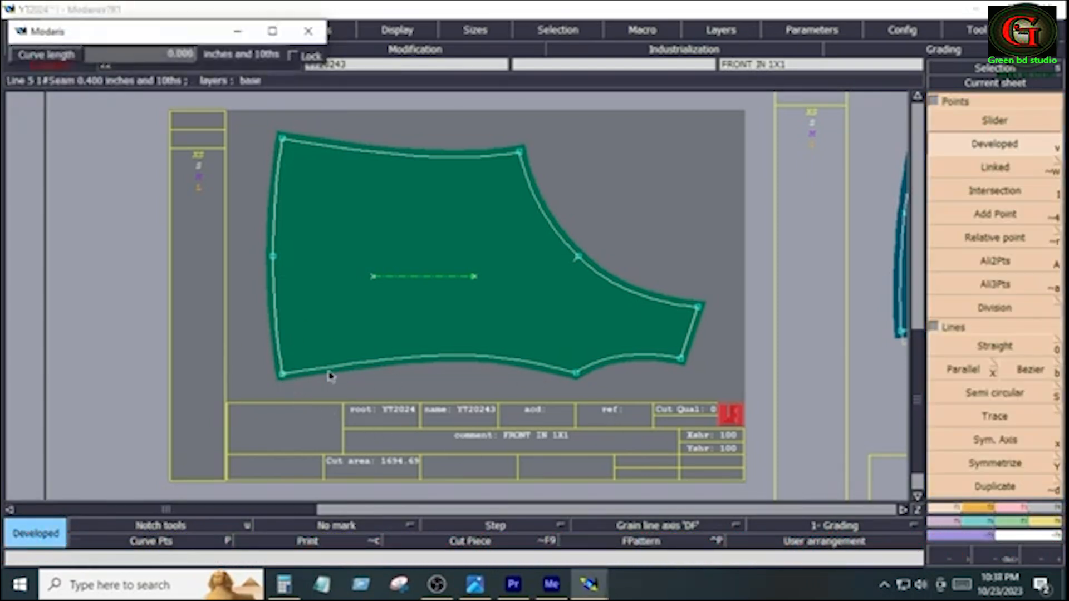
{"action": "key", "text": "space"}
{"action": "key", "text": "Down"}
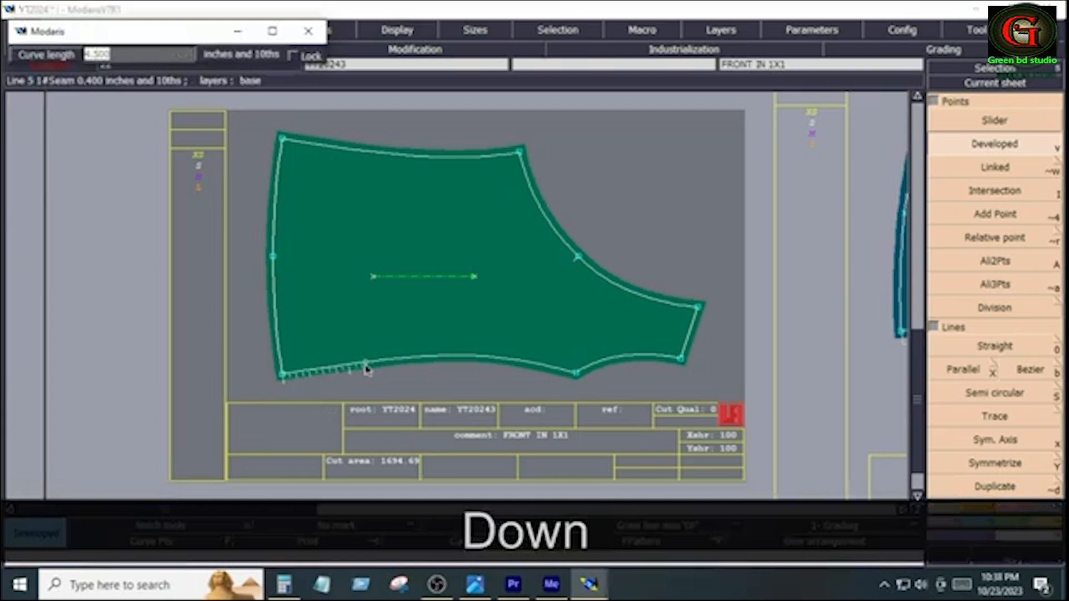
{"action": "key", "text": "KP_Subtract"}
{"action": "type", "text": "4.5"}
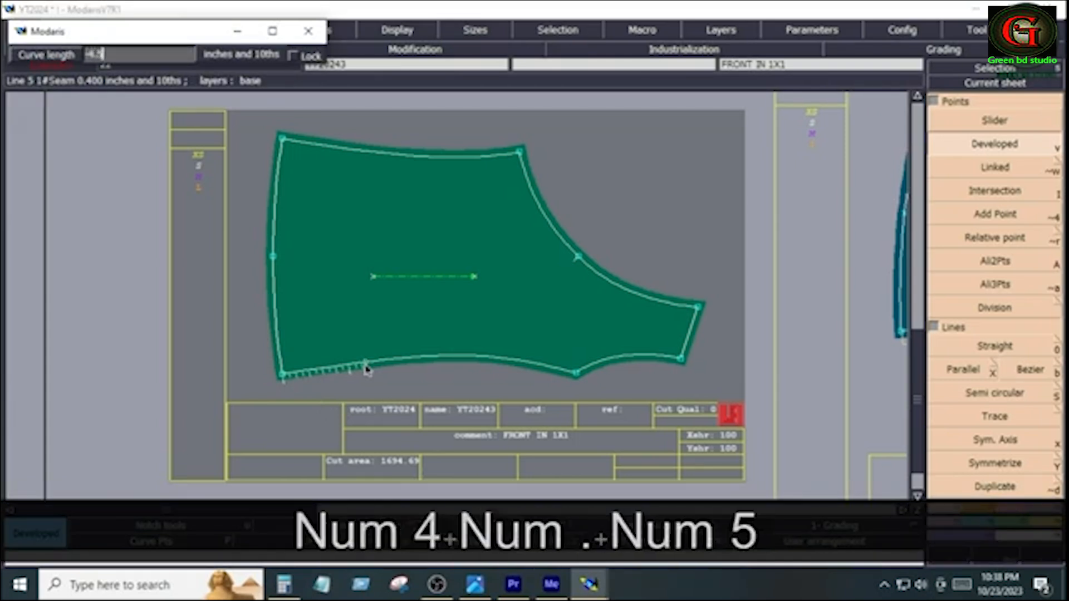
{"action": "key", "text": "Return"}
{"action": "left_click", "coordinate": [1011, 507]}
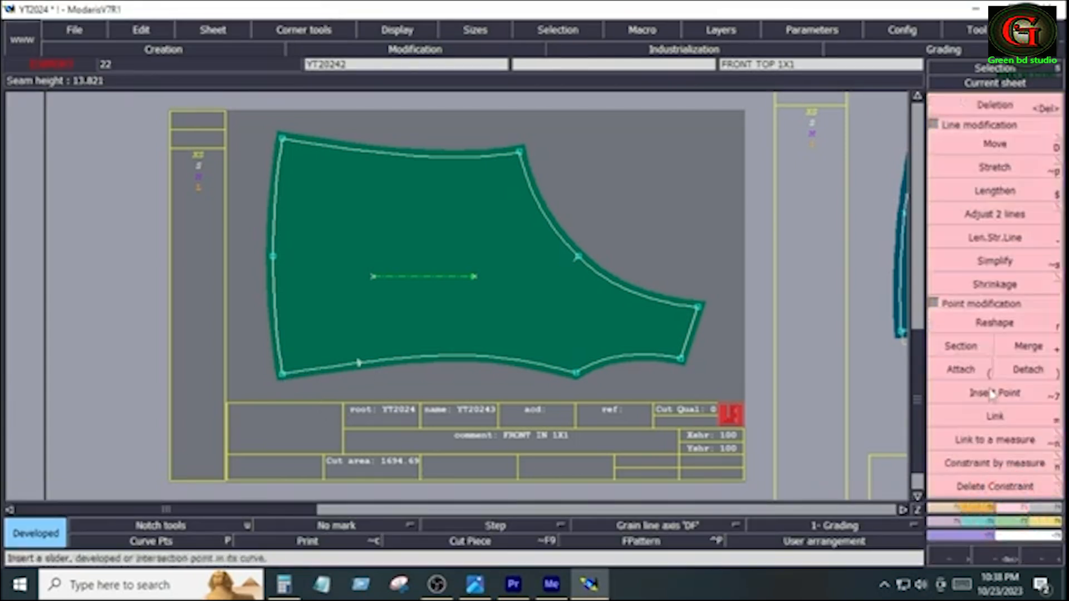
{"action": "left_click", "coordinate": [980, 399]}
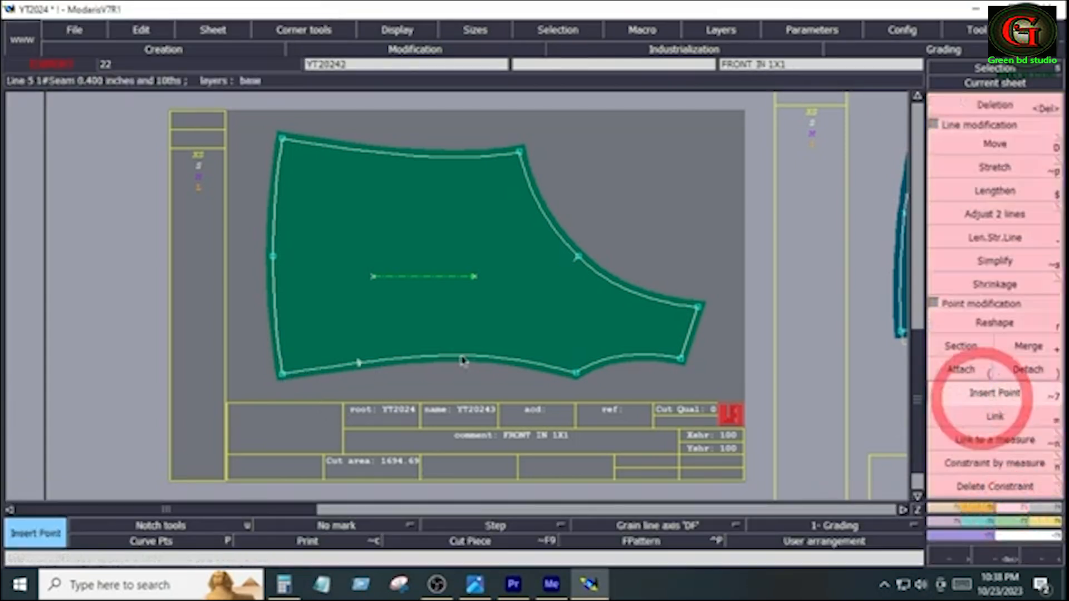
{"action": "left_click", "coordinate": [362, 365]}
Try a sequence division into seven parts on YT20243's lower seam between the inserted point and the armhole corner.
{"action": "key", "text": "minus"}
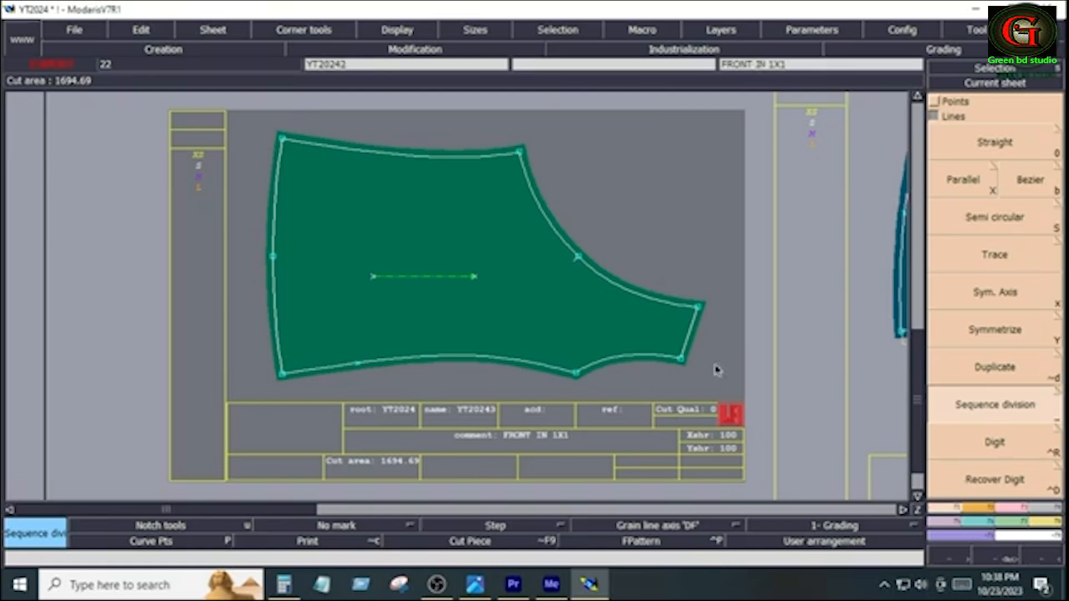
{"action": "left_click", "coordinate": [359, 367]}
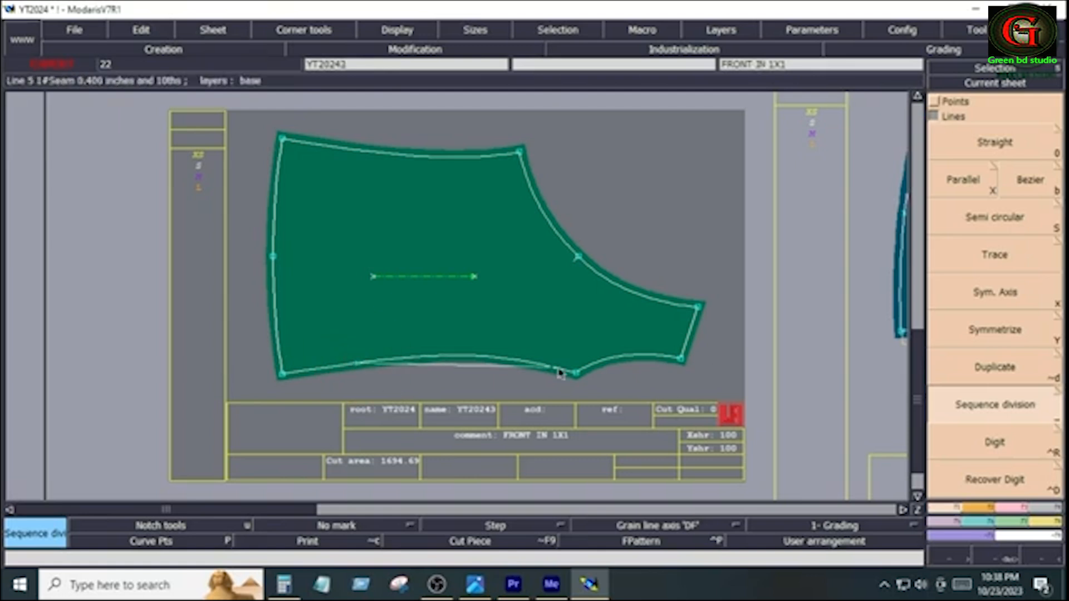
{"action": "left_click", "coordinate": [576, 376]}
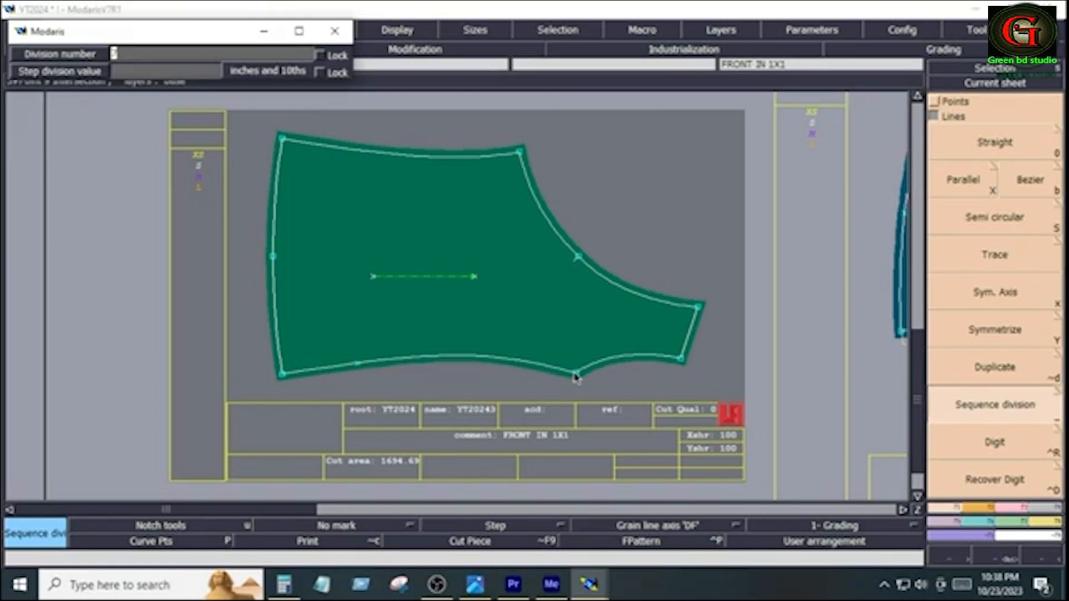
{"action": "key", "text": "Return"}
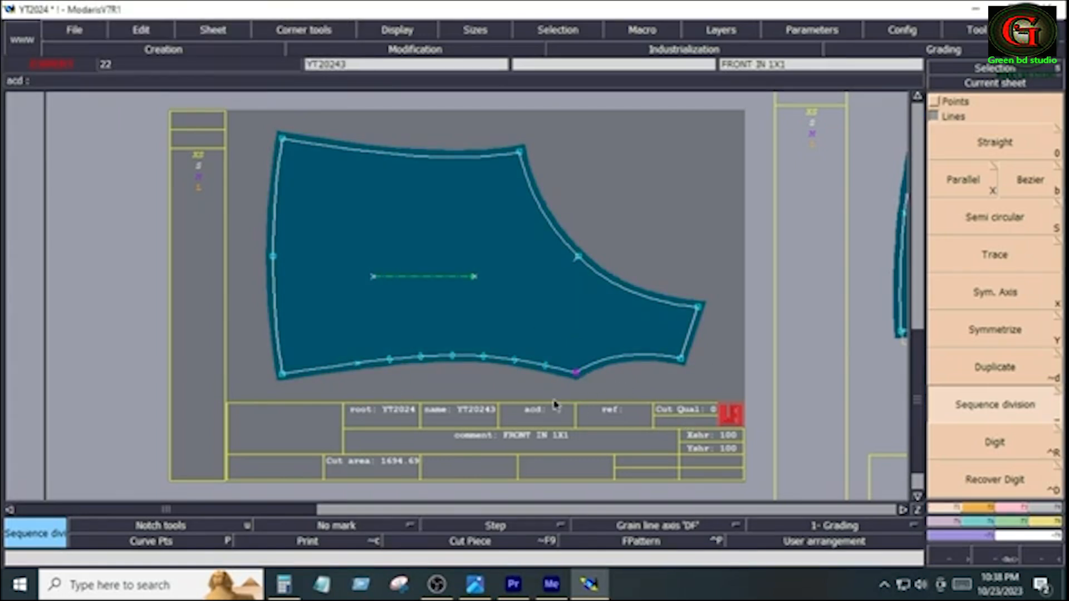
{"action": "key", "text": "ctrl+z"}
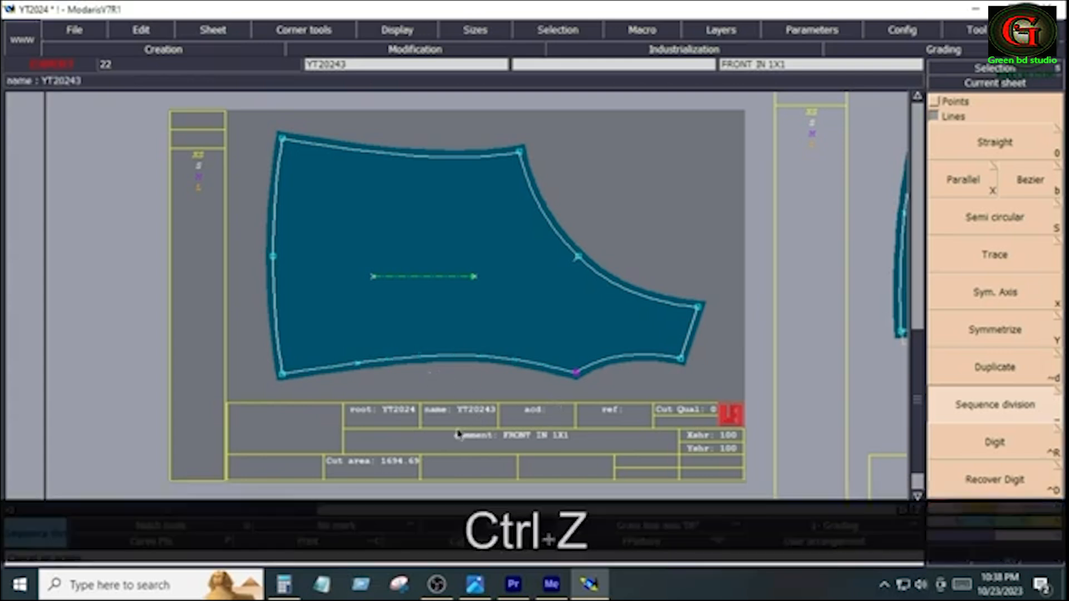
Measure the length on YT20242's pleated seam from the last pleat point to the armhole corner.
{"action": "key", "text": "j"}
{"action": "key", "text": "Home"}
{"action": "left_click", "coordinate": [1054, 526]}
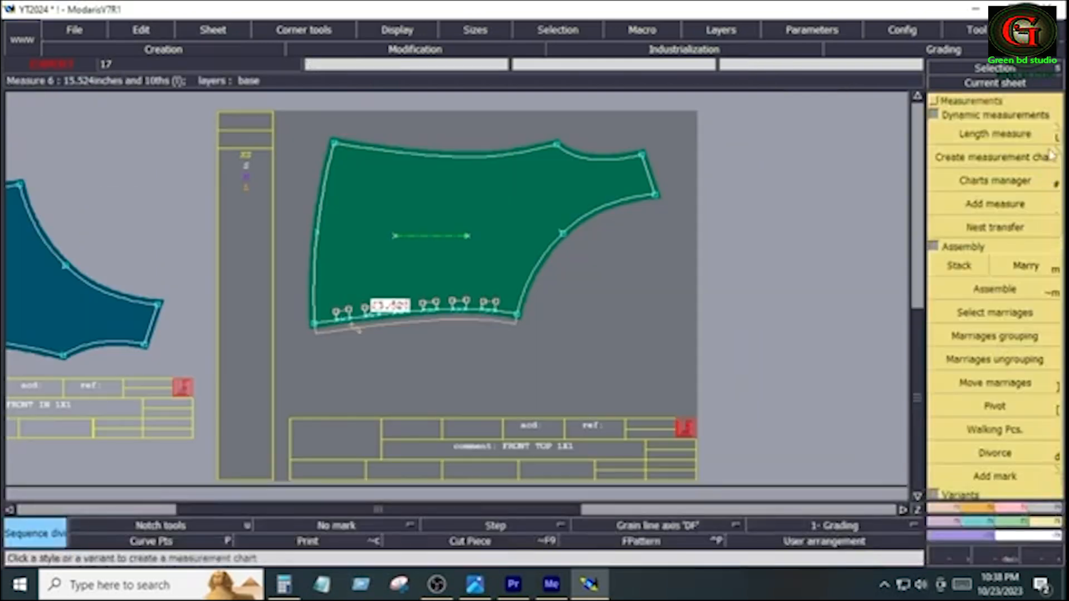
{"action": "left_click", "coordinate": [1047, 134]}
{"action": "left_click", "coordinate": [497, 313]}
{"action": "left_click", "coordinate": [517, 316]}
{"action": "key", "text": "space"}
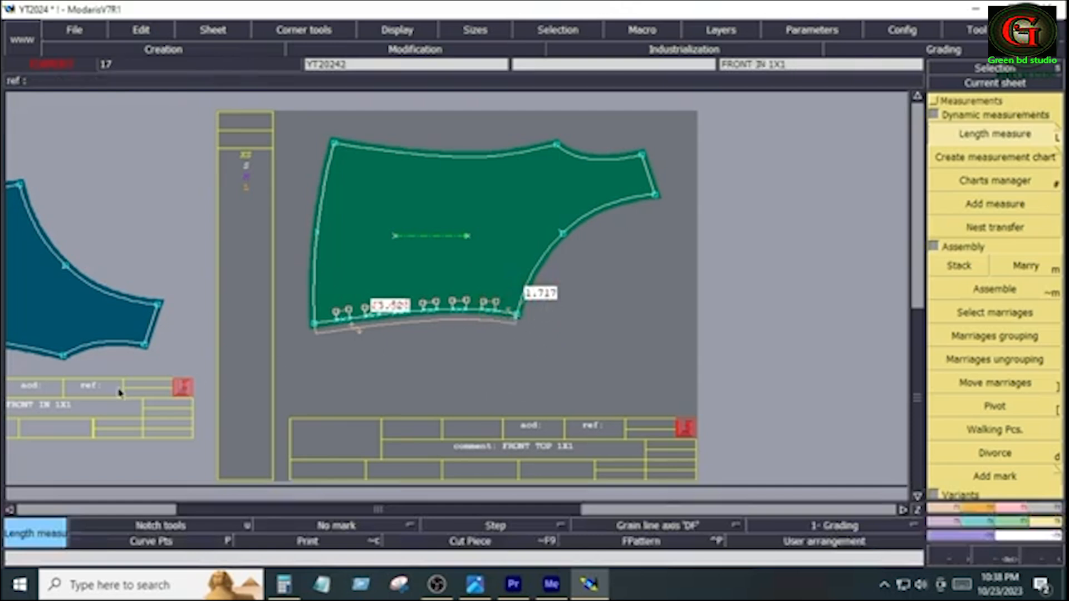
Insert a developed point at curve length 1.717 inches from the armhole corner into YT20243's lower seam and notch both inserted seam points.
{"action": "key", "text": "Down"}
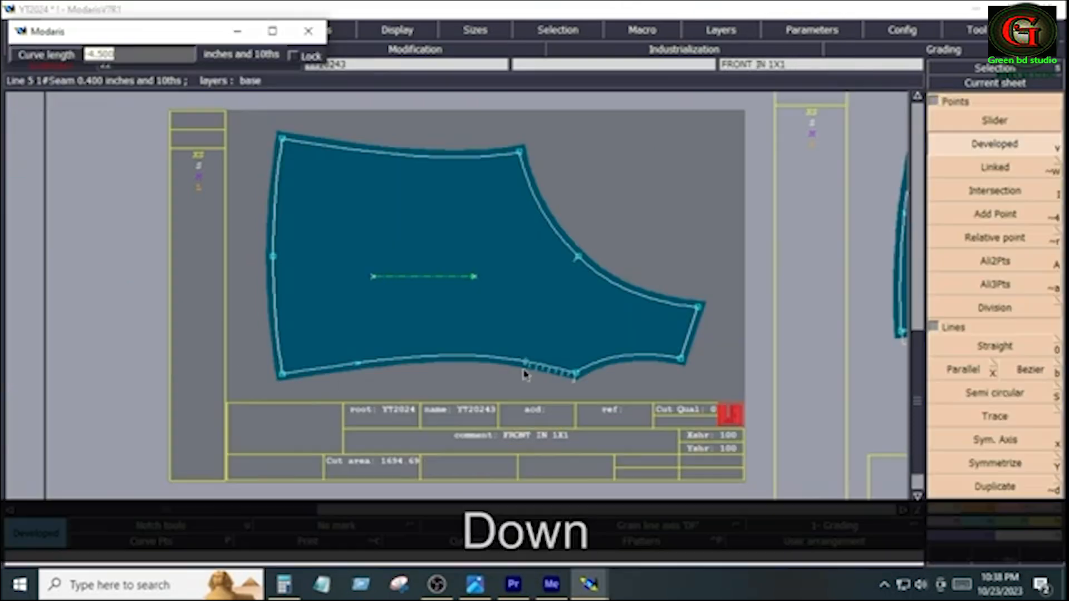
{"action": "type", "text": "1"}
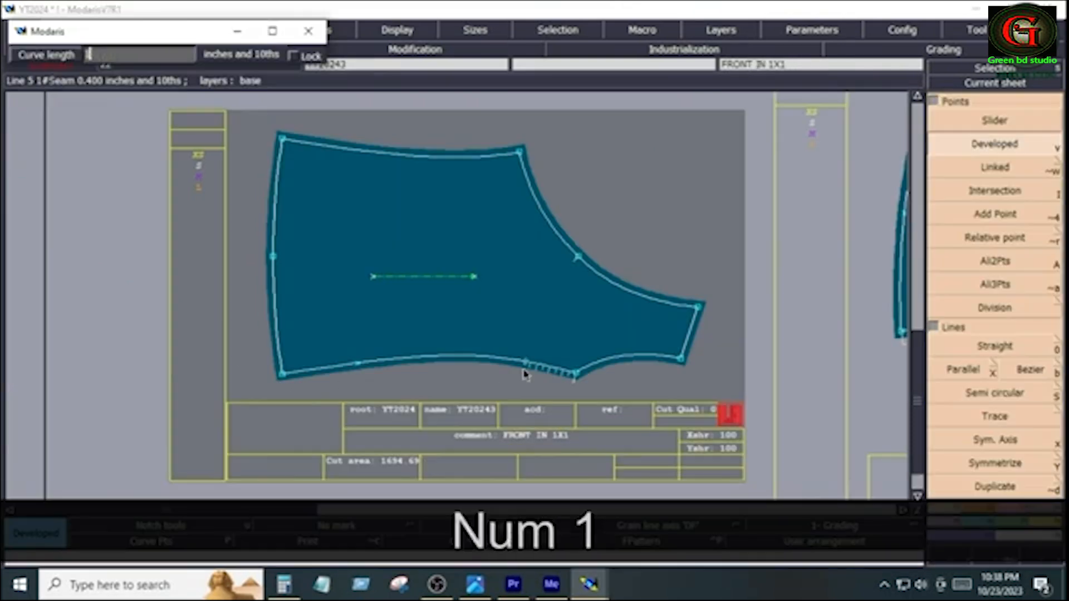
{"action": "type", "text": ".717"}
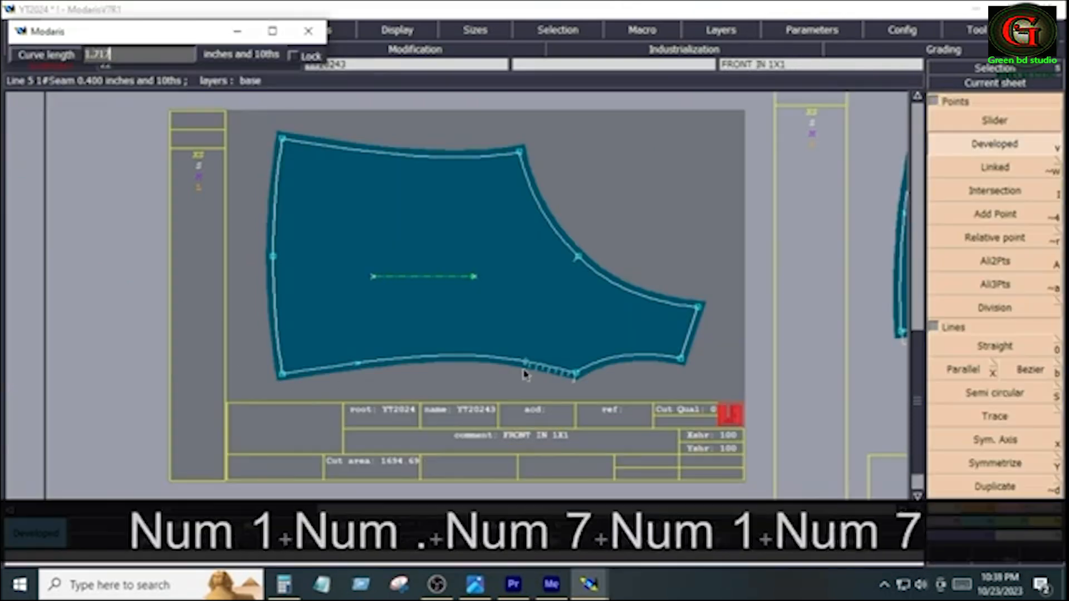
{"action": "key", "text": "Return"}
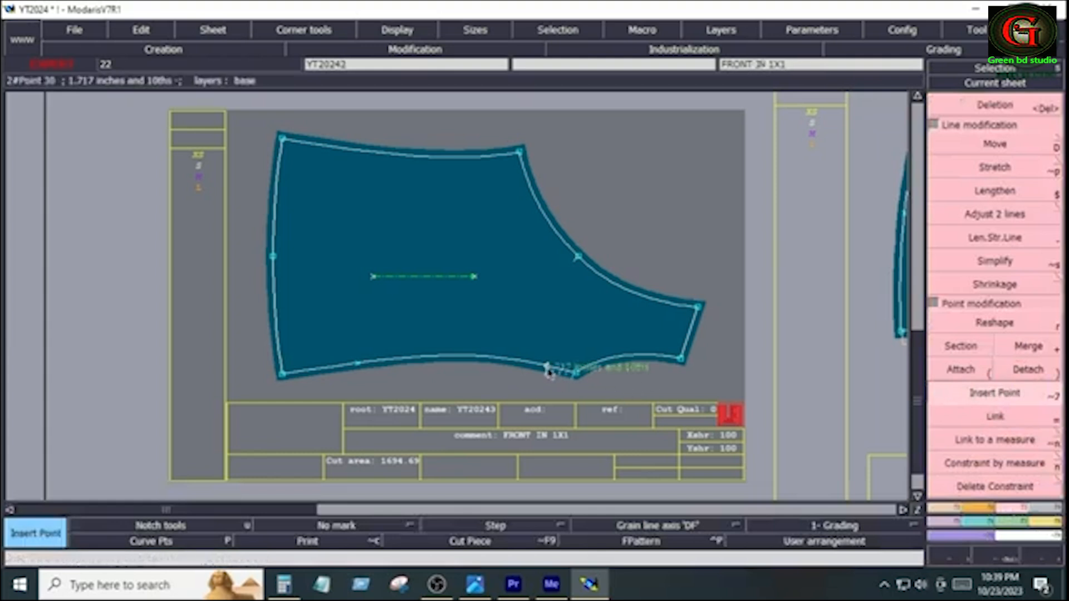
{"action": "key", "text": "c"}
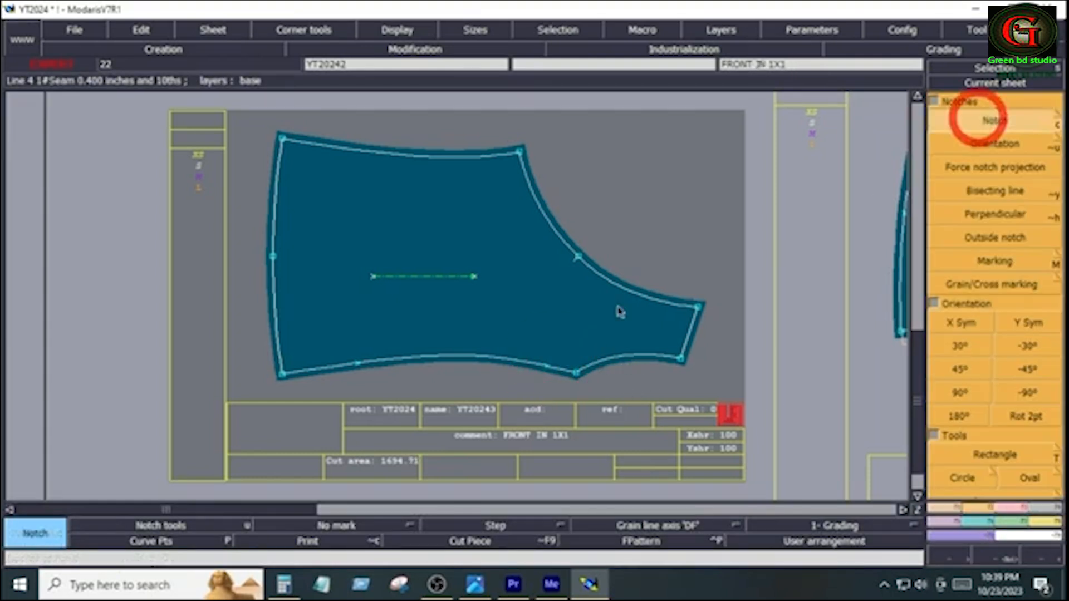
{"action": "left_click", "coordinate": [546, 370]}
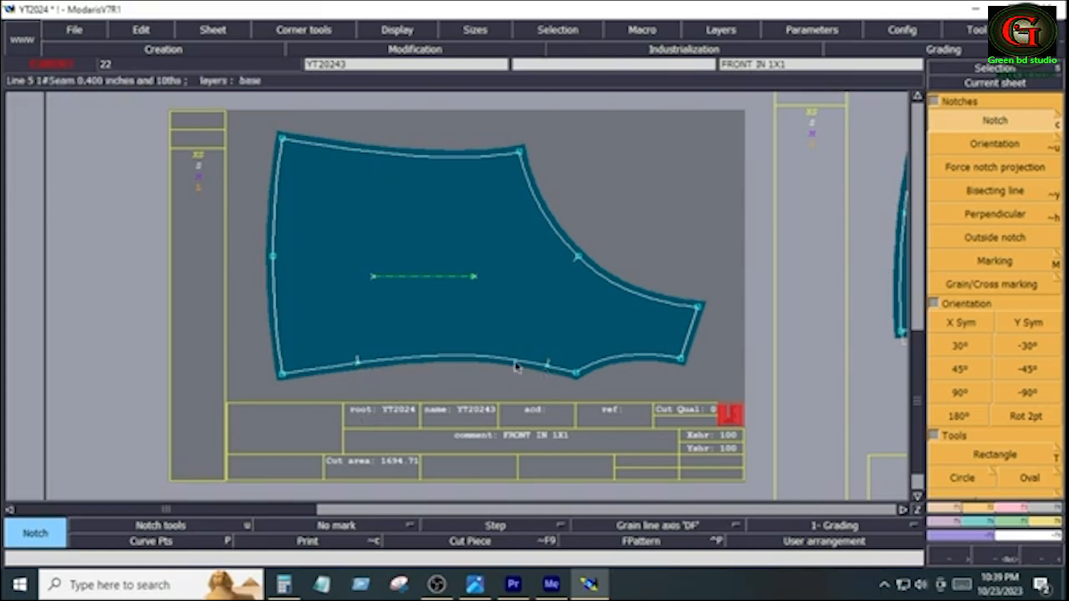
Divide YT20243's lower seam between the two notches into five equal parts with a sequence division.
{"action": "left_click", "coordinate": [945, 507]}
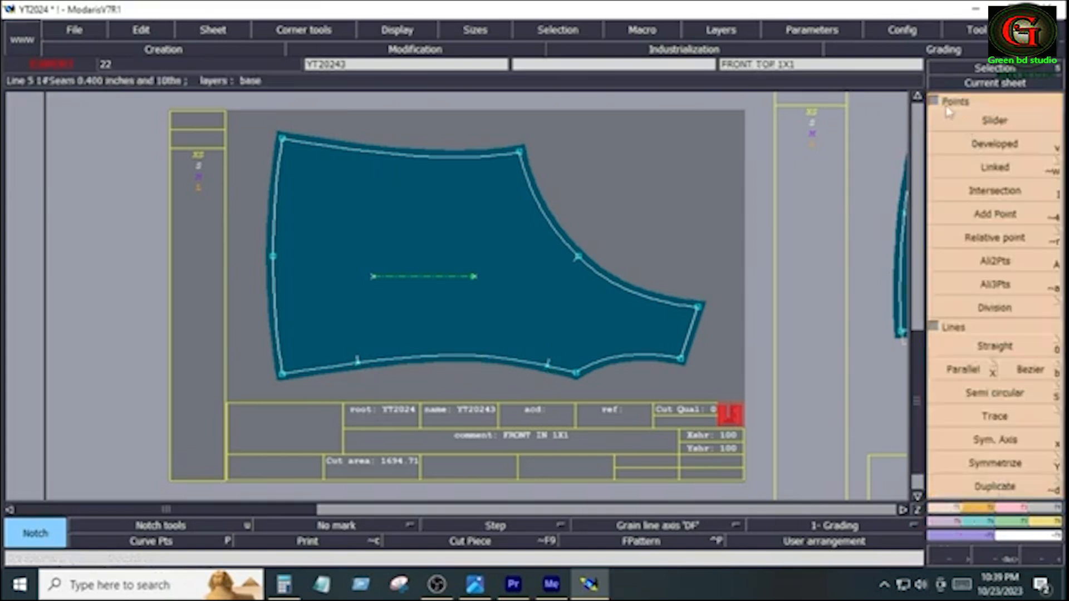
{"action": "left_click", "coordinate": [935, 102]}
{"action": "left_click", "coordinate": [996, 405]}
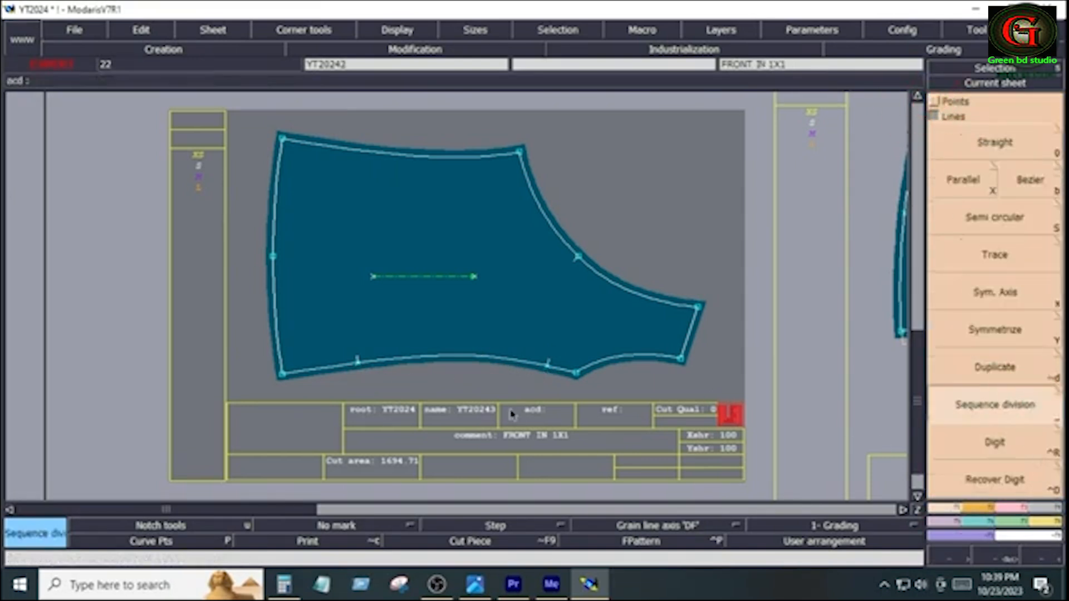
{"action": "left_click", "coordinate": [357, 369]}
{"action": "left_click", "coordinate": [546, 369]}
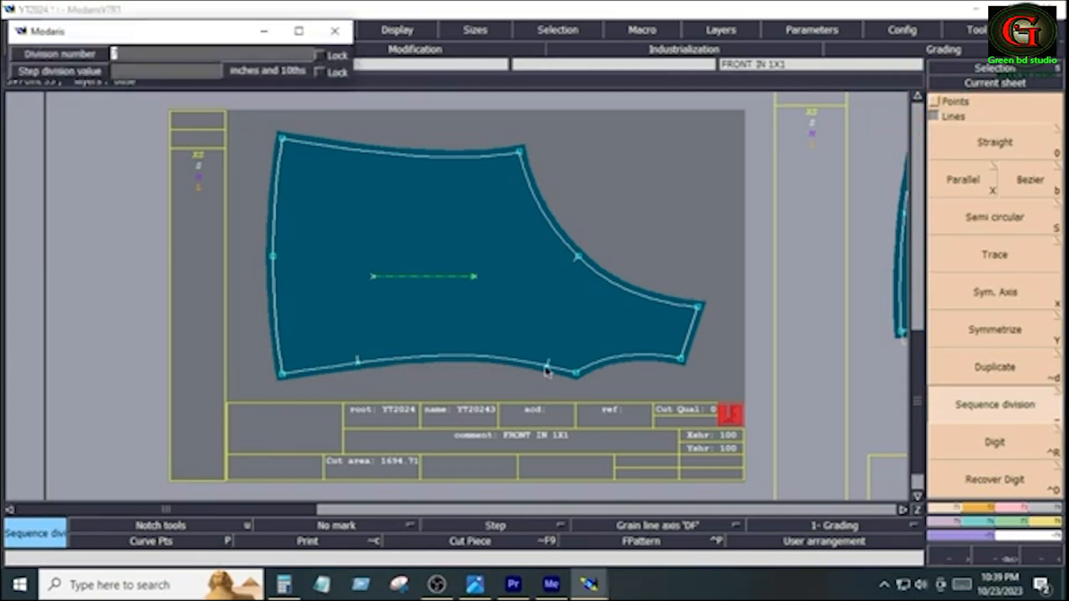
{"action": "type", "text": "5"}
{"action": "key", "text": "Return"}
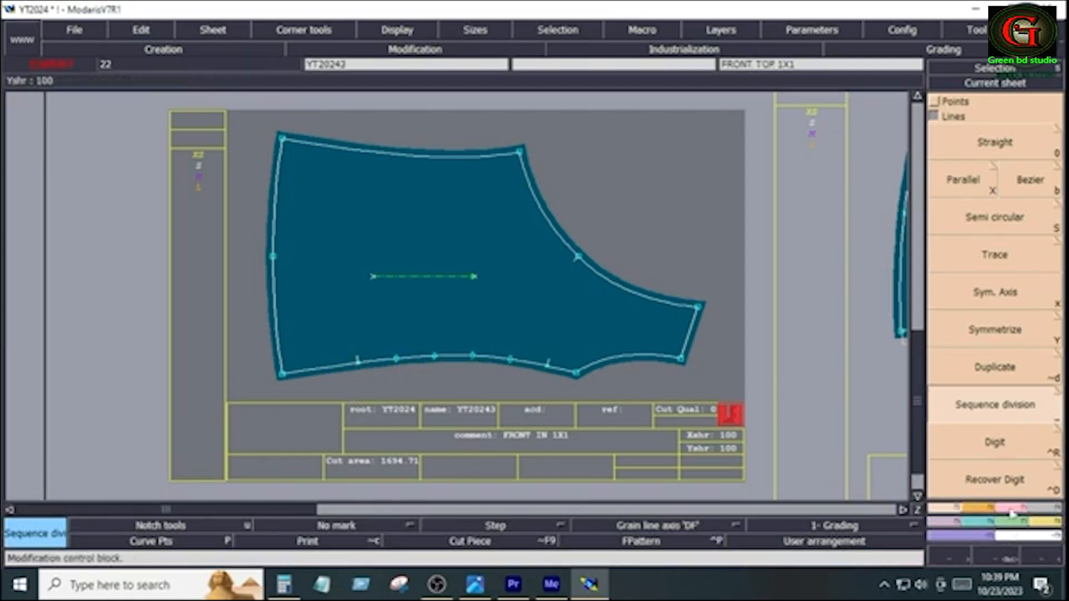
Insert the four division points into YT20243's lower seam curve.
{"action": "left_click", "coordinate": [990, 513]}
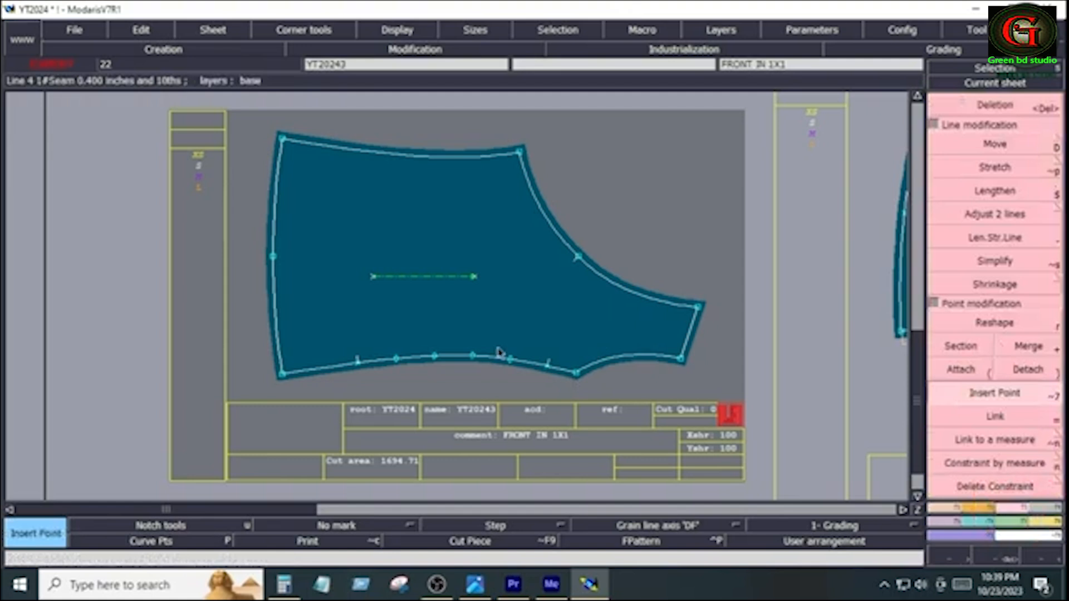
{"action": "left_click", "coordinate": [472, 356]}
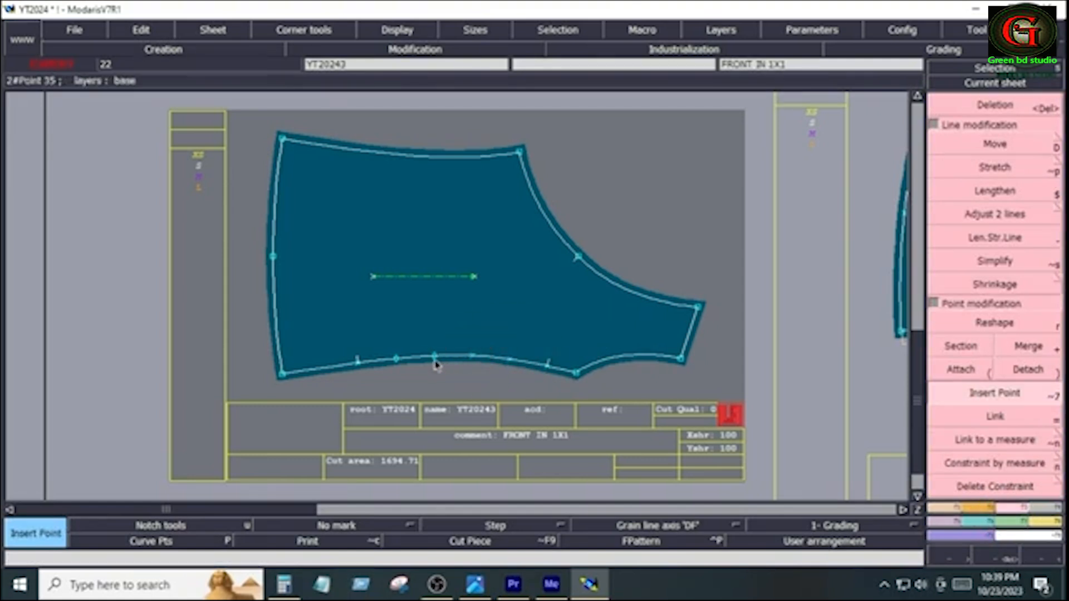
{"action": "left_click", "coordinate": [434, 357]}
{"action": "left_click", "coordinate": [397, 359]}
Place a notch on each of the four inserted division points along YT20243's lower seam.
{"action": "left_click", "coordinate": [979, 507]}
{"action": "left_click", "coordinate": [990, 123]}
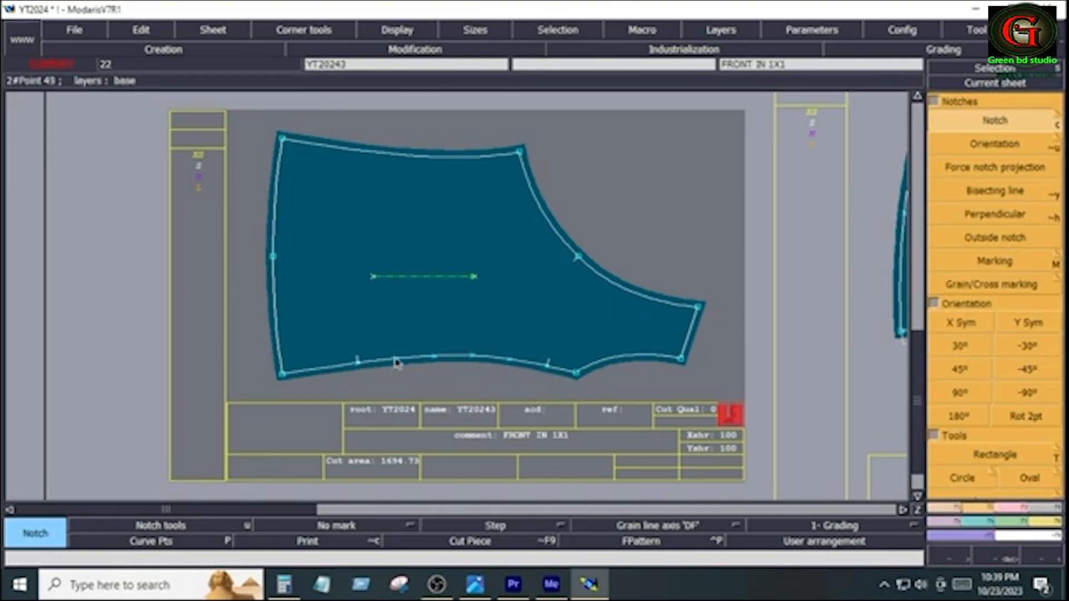
{"action": "left_click", "coordinate": [396, 360]}
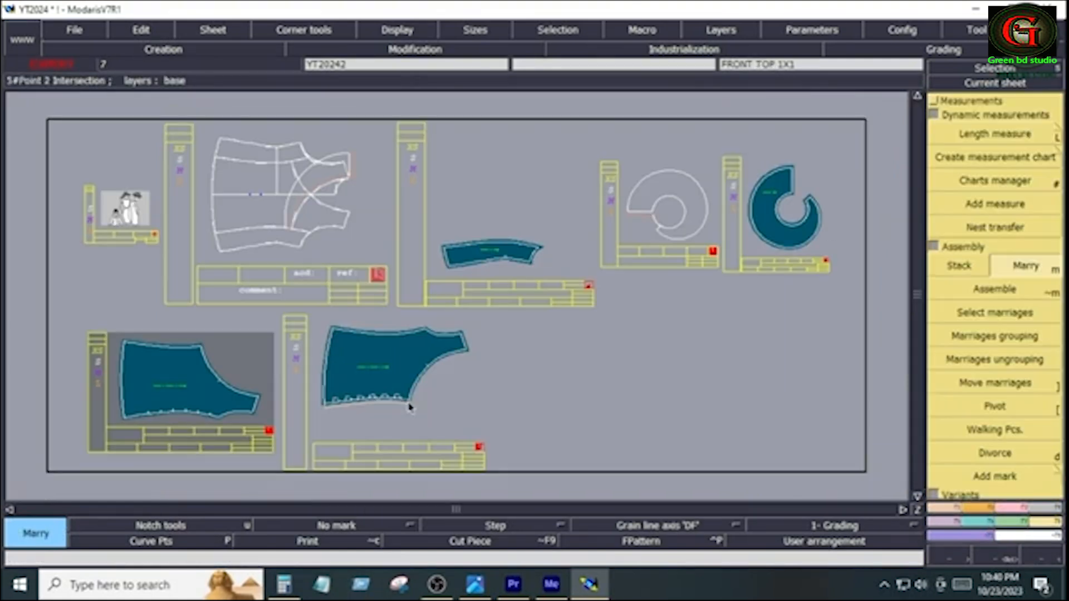
Marry YT20242 to YT20243 at the armhole corner of their matching seams and make a first pivot of the married piece.
{"action": "left_click", "coordinate": [403, 400]}
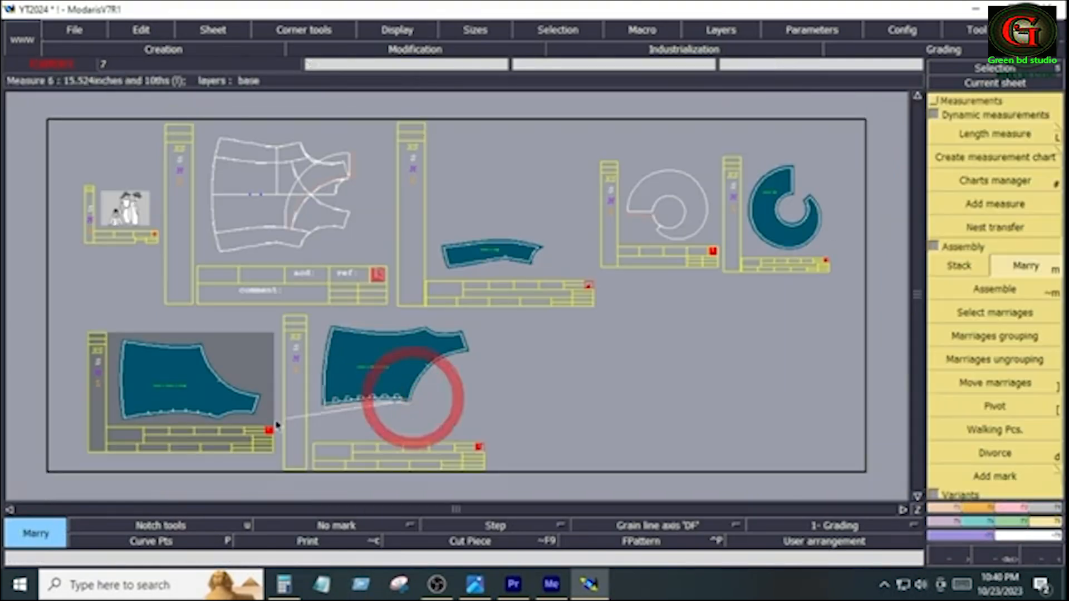
{"action": "left_click", "coordinate": [224, 423]}
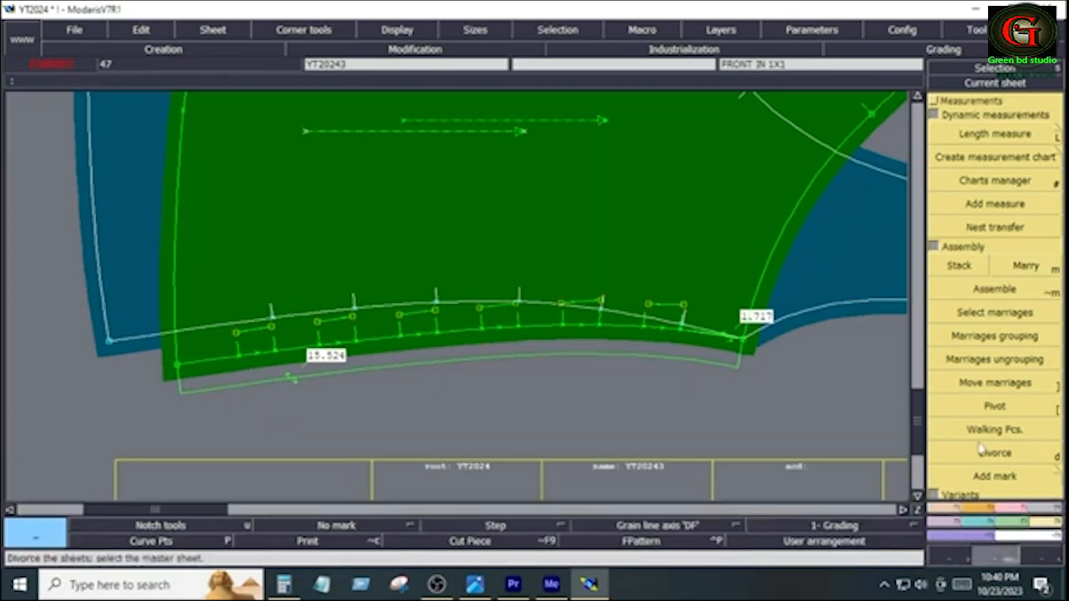
{"action": "left_click", "coordinate": [994, 415]}
{"action": "left_click", "coordinate": [184, 185]}
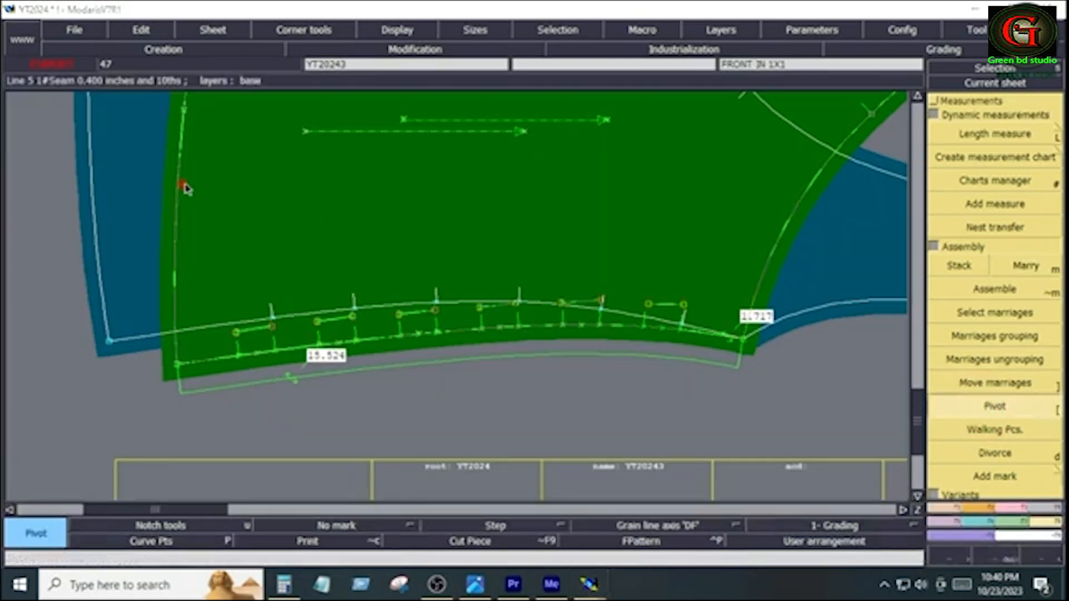
{"action": "left_click", "coordinate": [188, 215]}
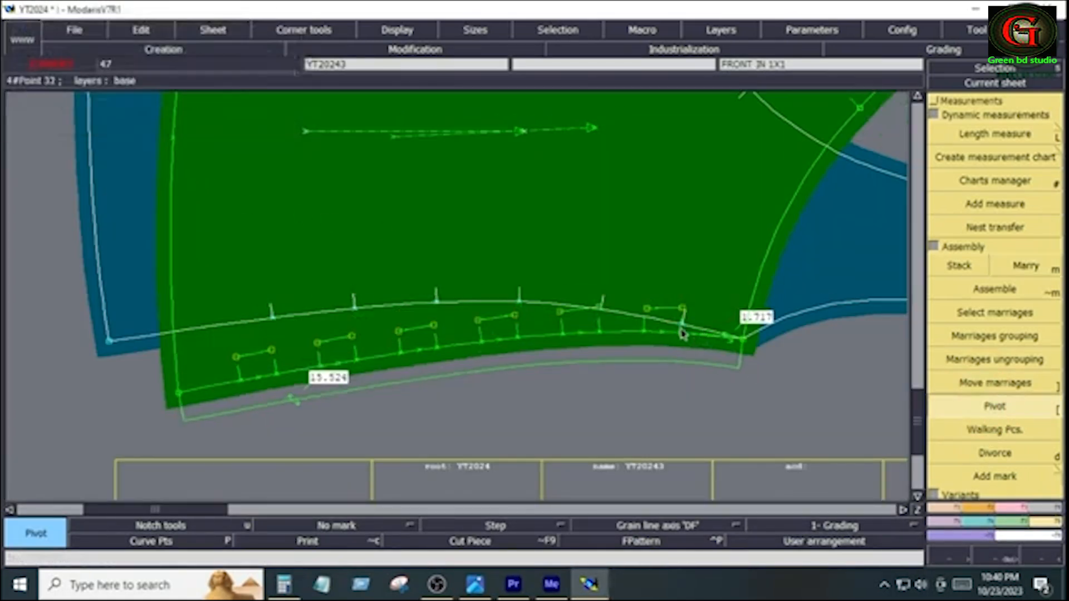
Pivot the married YT20242 about the armhole corner so its pleat points meet the notches on YT20243's seam.
{"action": "key", "text": "bracketright"}
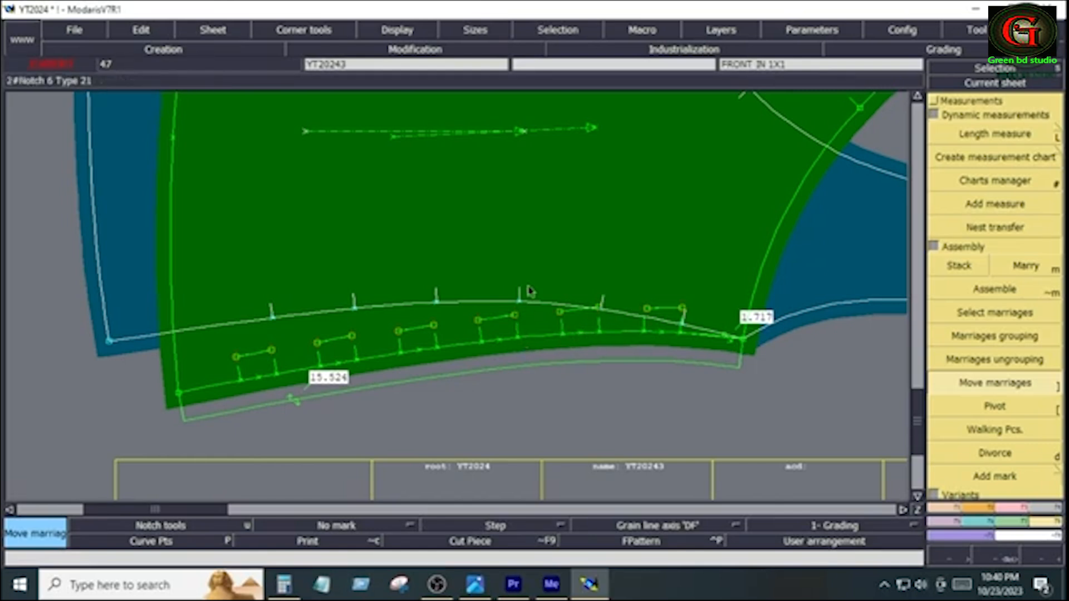
{"action": "key", "text": "["}
{"action": "left_click", "coordinate": [440, 301]}
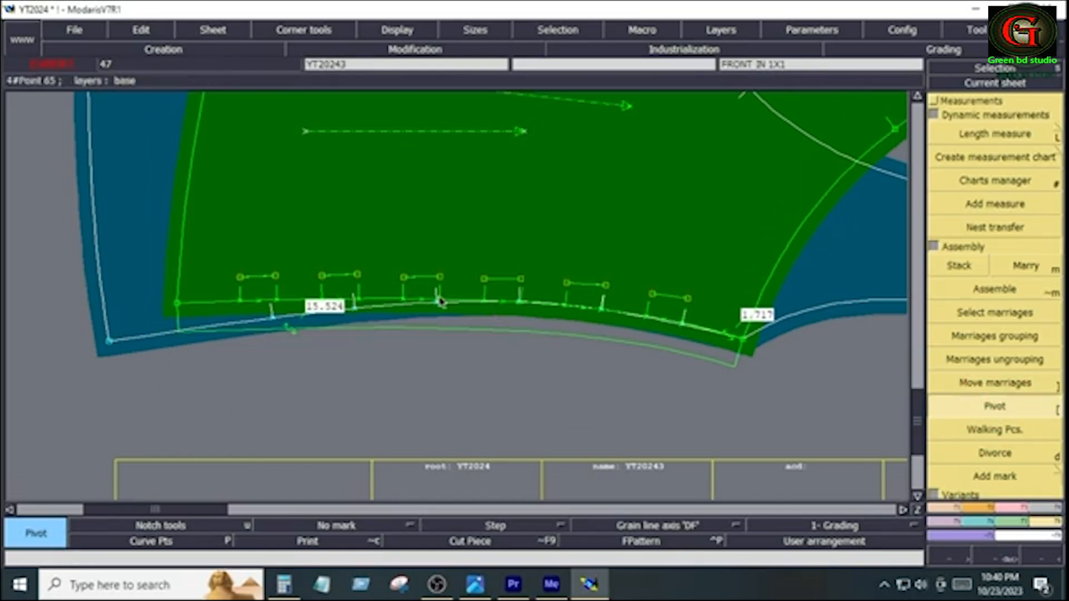